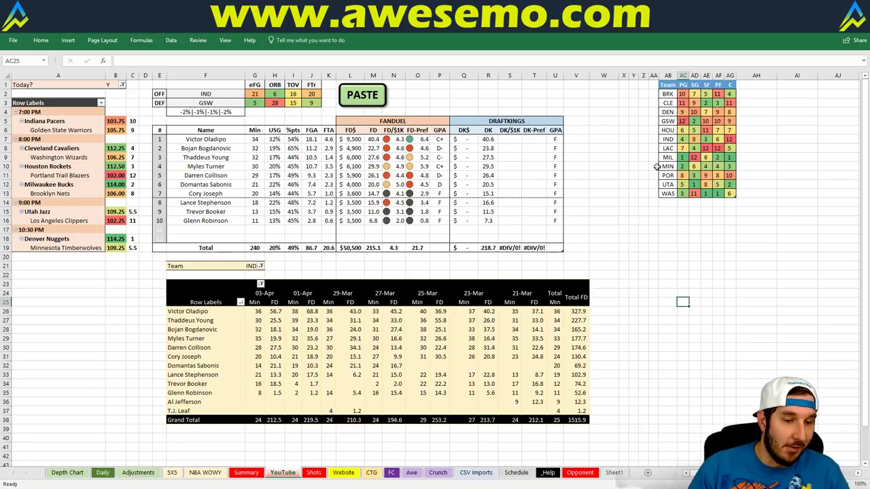
Switch to the browser, open the DraftKings NBA contest lobby, and return to the projections workbook.
key("alt+Tab")
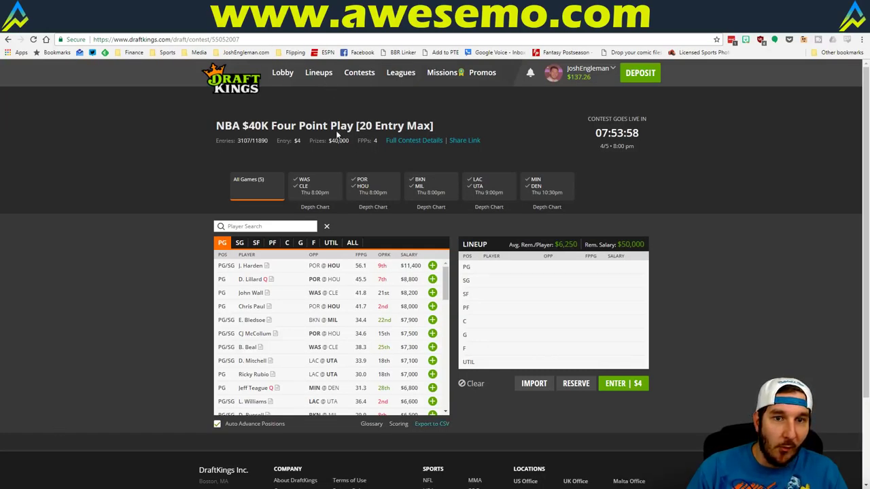
left_click(285, 74)
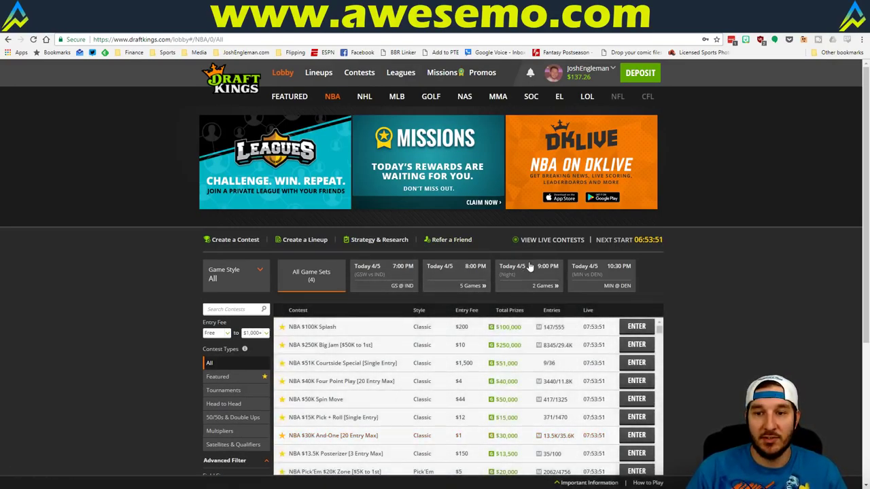
key("alt+Tab")
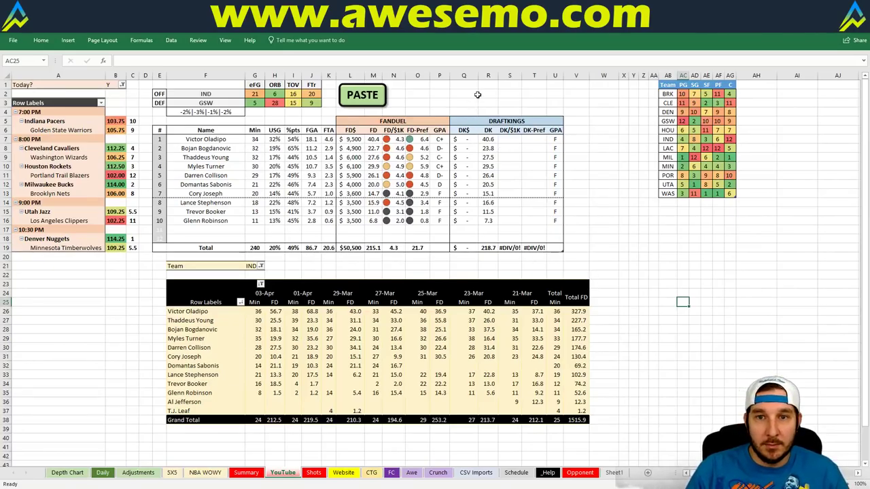
left_click(476, 94)
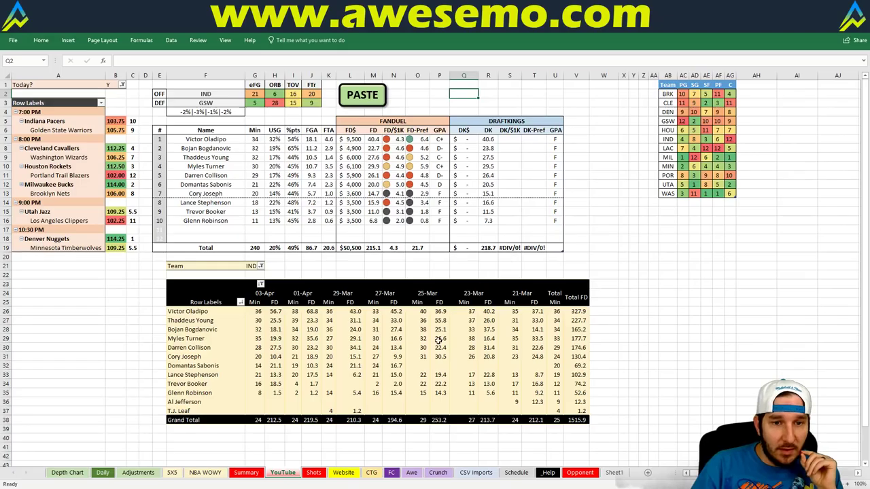
right_click(413, 381)
left_click(454, 285)
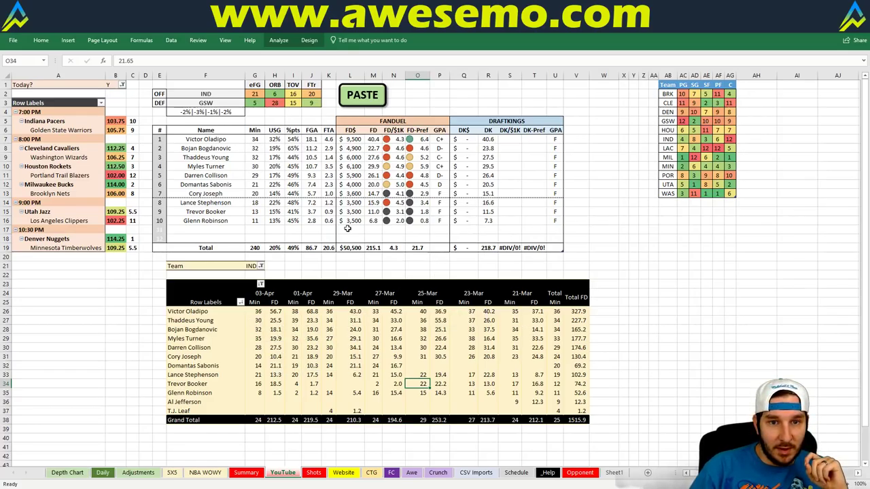
left_click(311, 339)
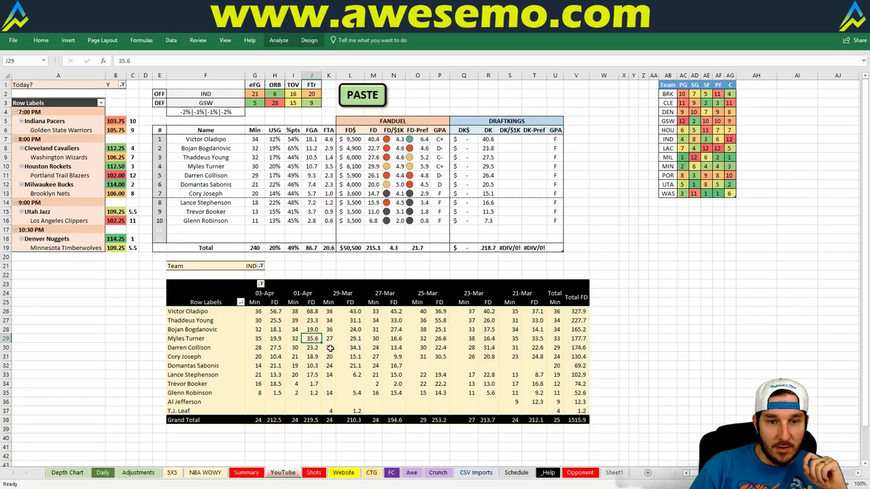
left_click(384, 265)
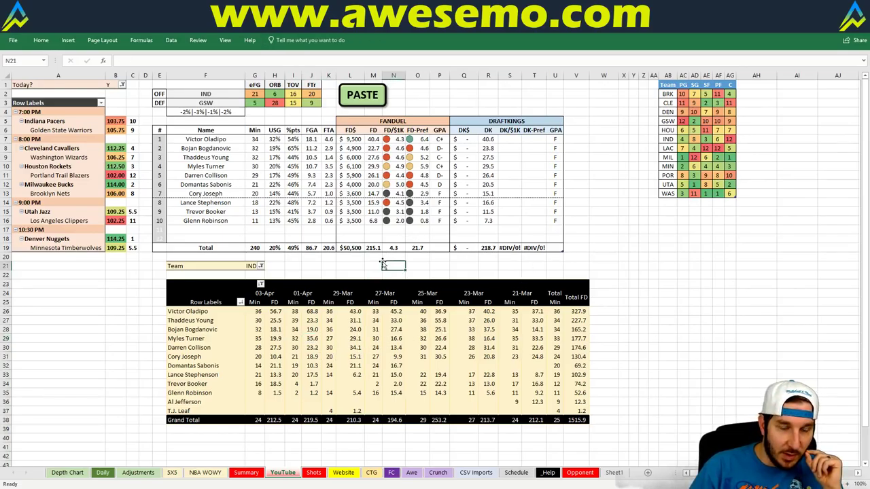
left_click(360, 266)
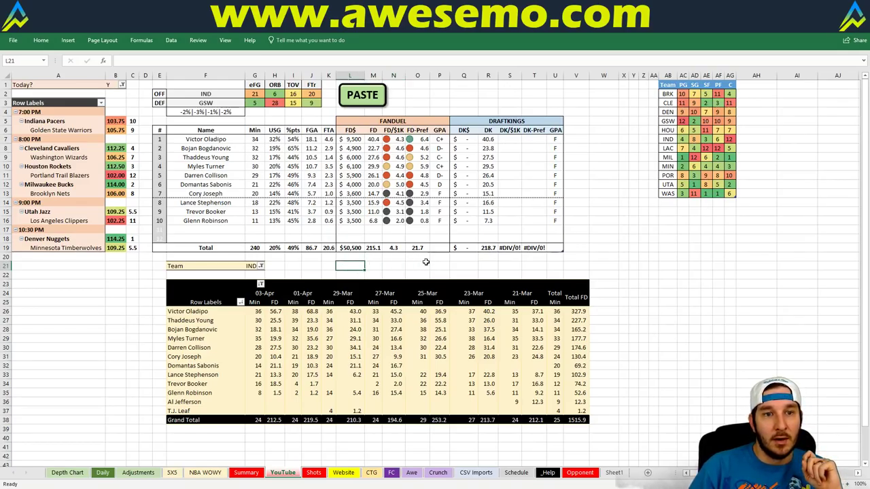
left_click(378, 265)
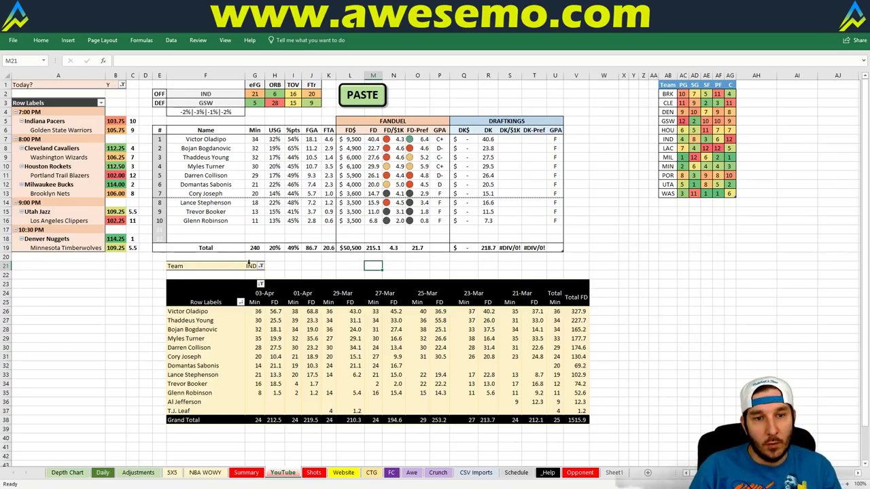
Set the Team filter of the recent-game log on the YouTube sheet to GSW.
left_click(251, 266)
type("GSW")
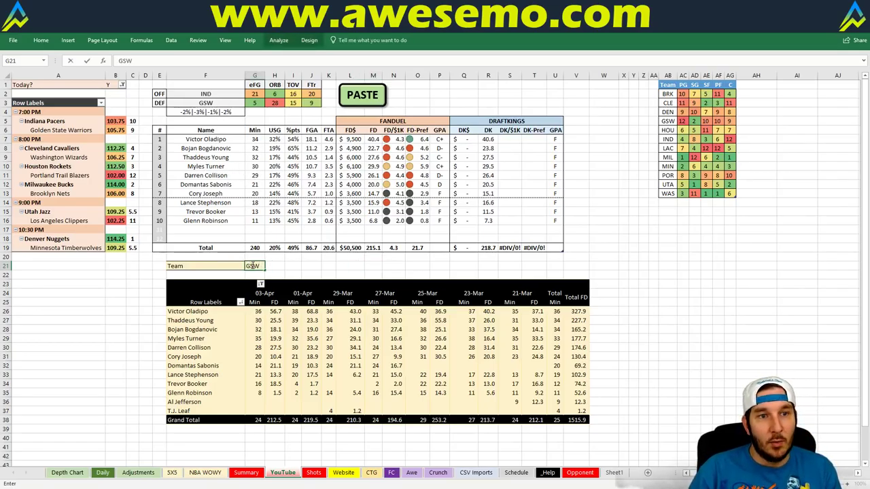
key("Return")
left_click(355, 266)
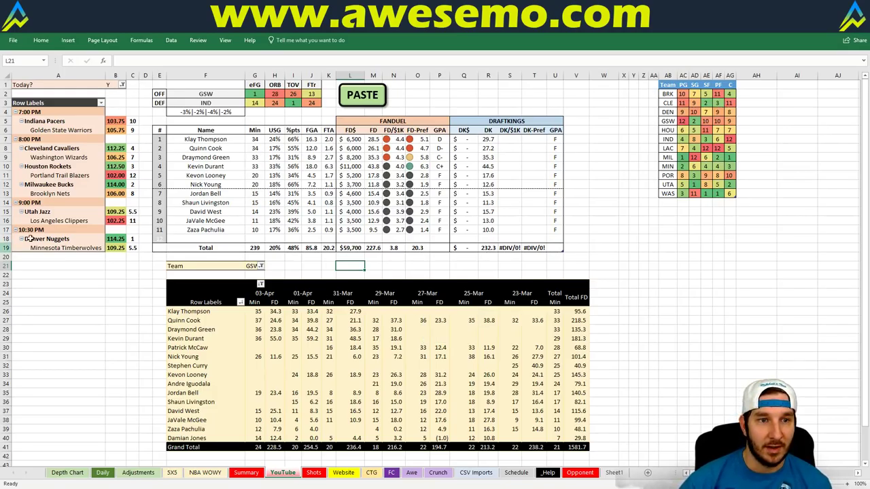
Check Golden State's implied value on the Summary sheet and open a saved site bookmark in a new browser tab.
left_click(246, 474)
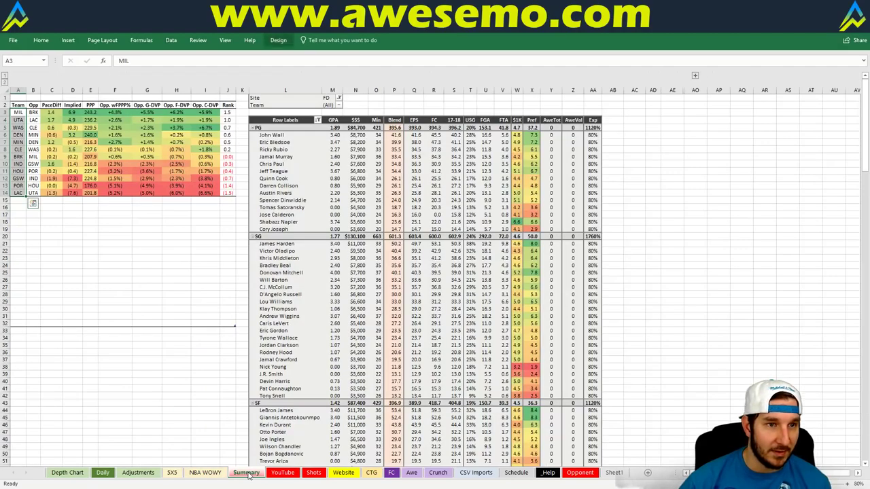
left_click(73, 178)
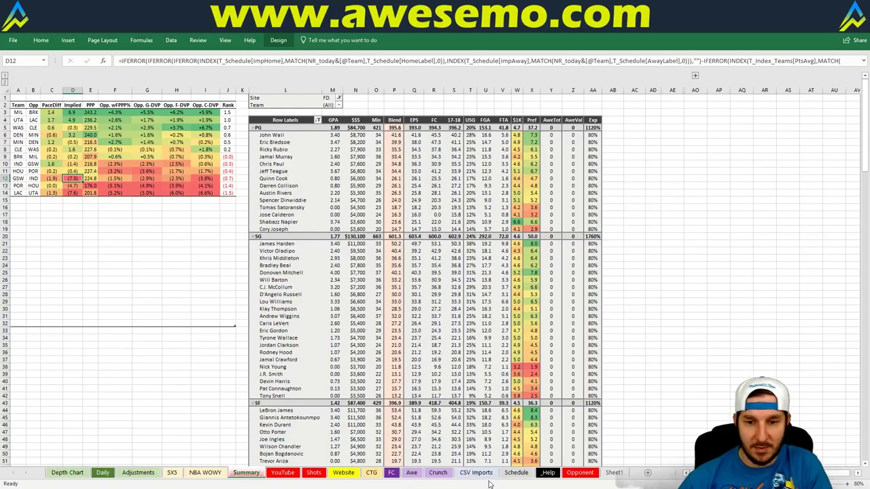
key("alt+Tab")
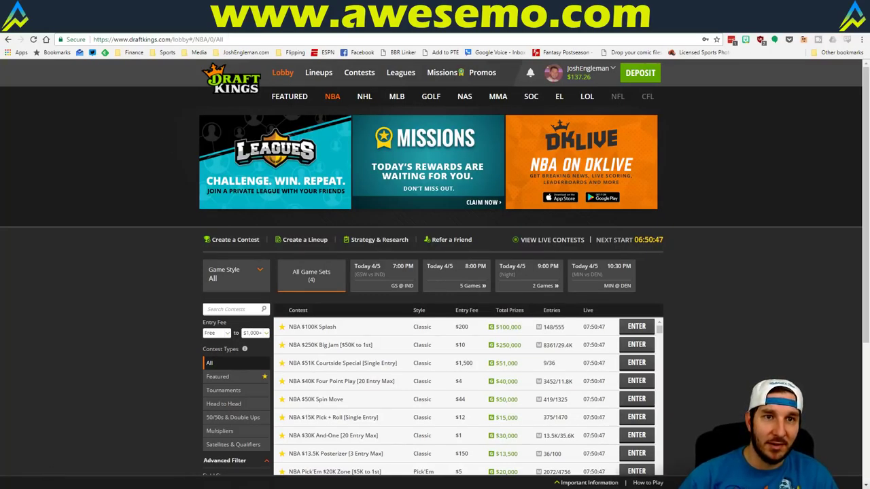
key("ctrl+t")
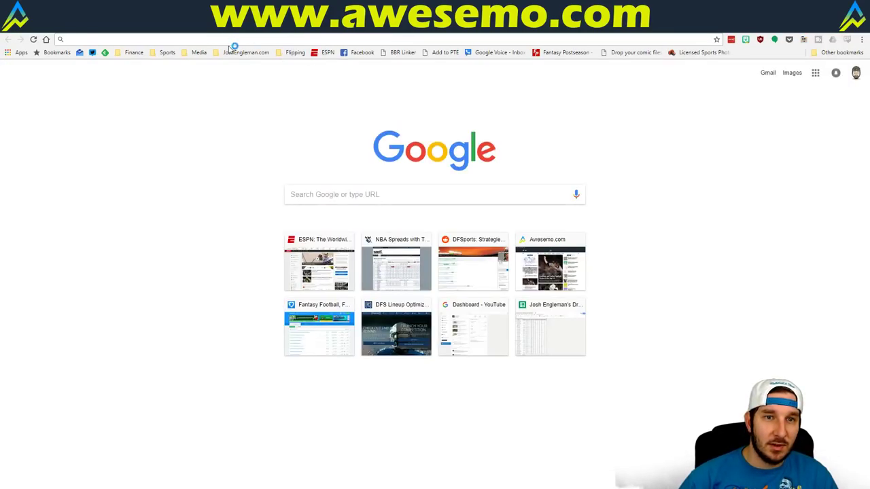
left_click(234, 53)
left_click(273, 128)
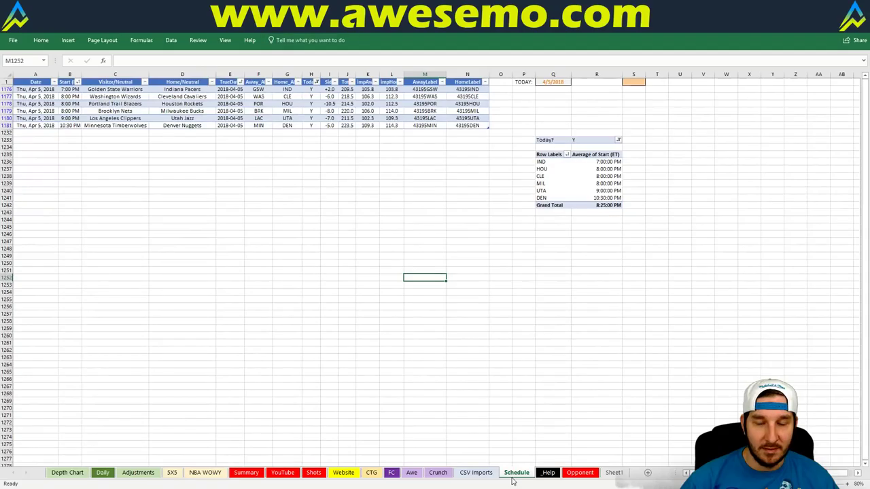
Look over the Schedule, Adjustments and Summary sheets of the workbook and return to the YouTube sheet.
left_click(515, 476)
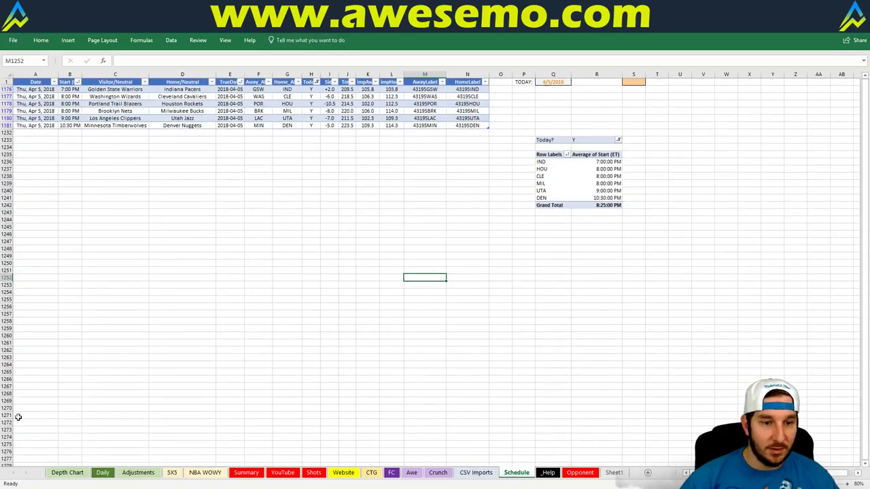
left_click(277, 475)
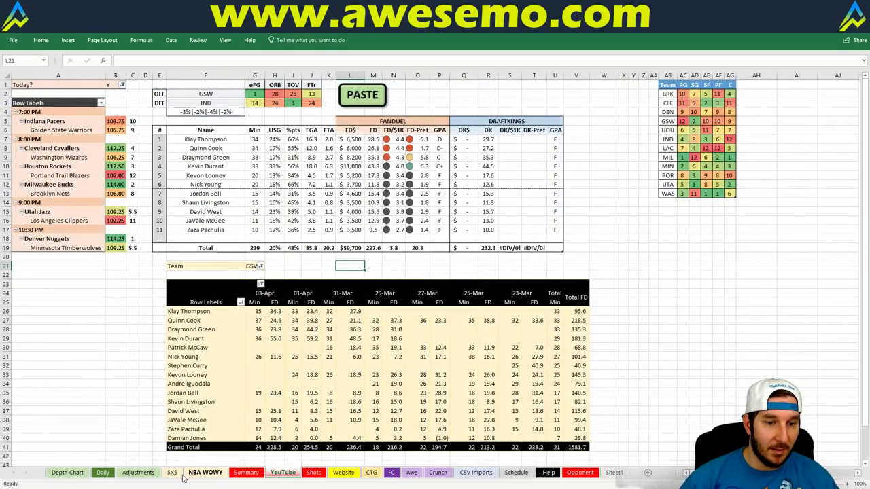
left_click(139, 474)
left_click(296, 479)
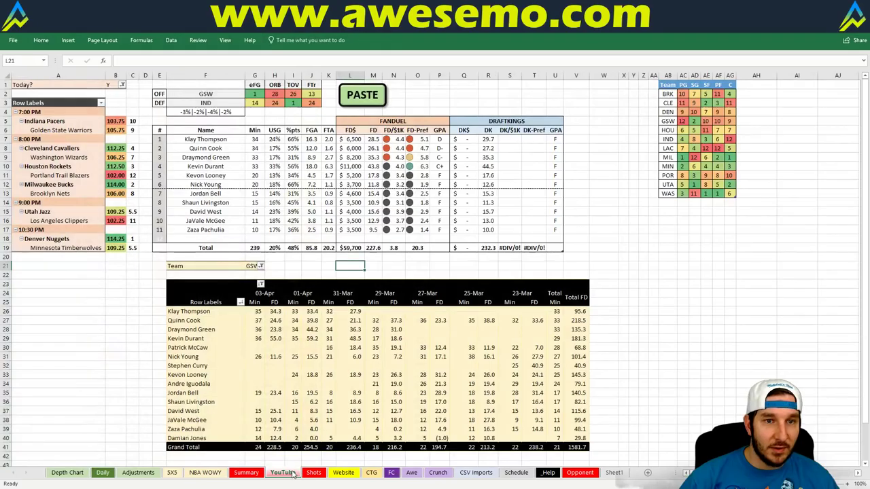
left_click(246, 474)
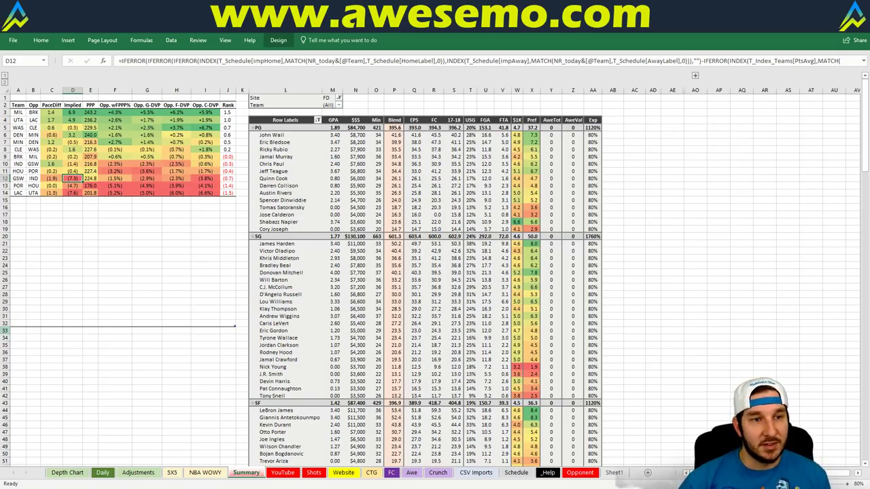
left_click(283, 473)
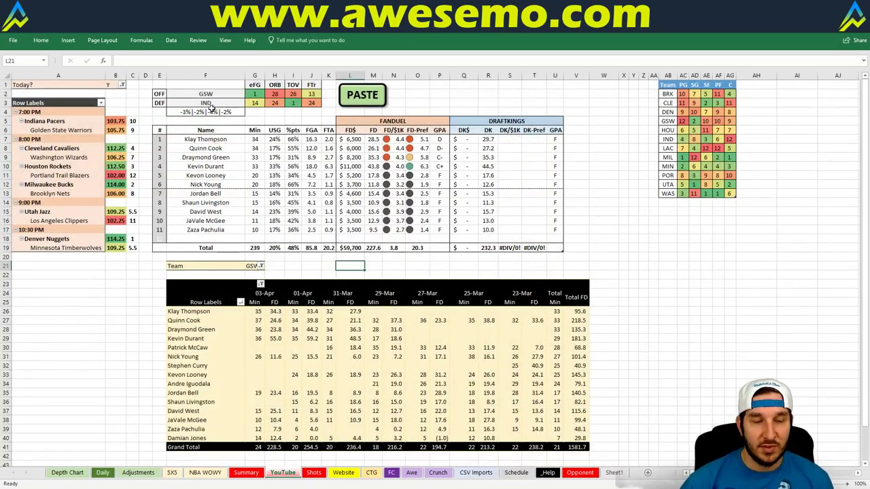
left_click(228, 121)
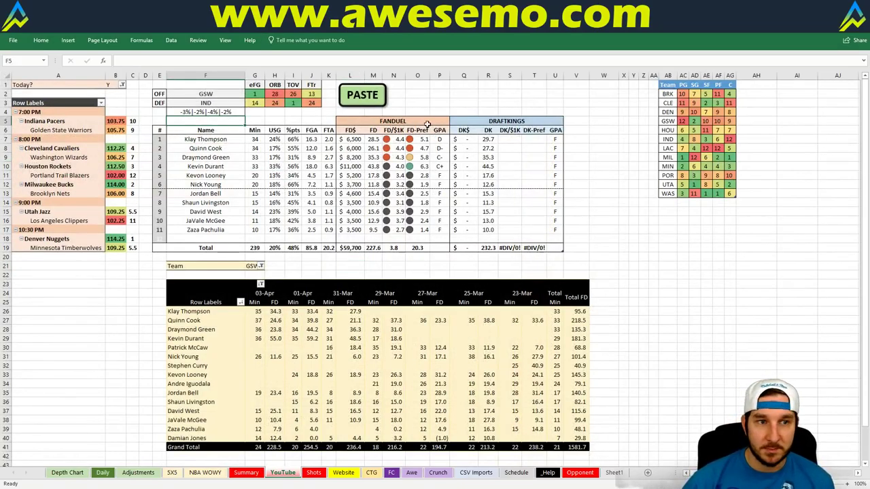
Change the Team filter of the recent-game log to CLE.
left_click(254, 267)
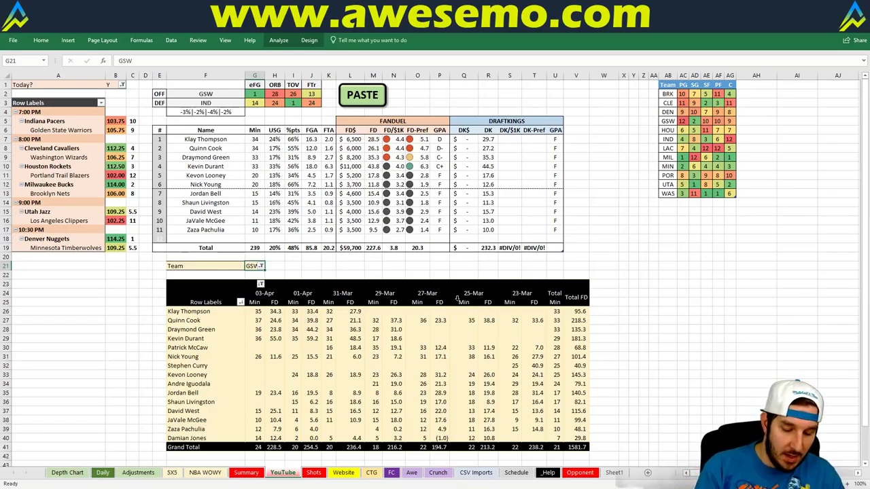
type("CLE")
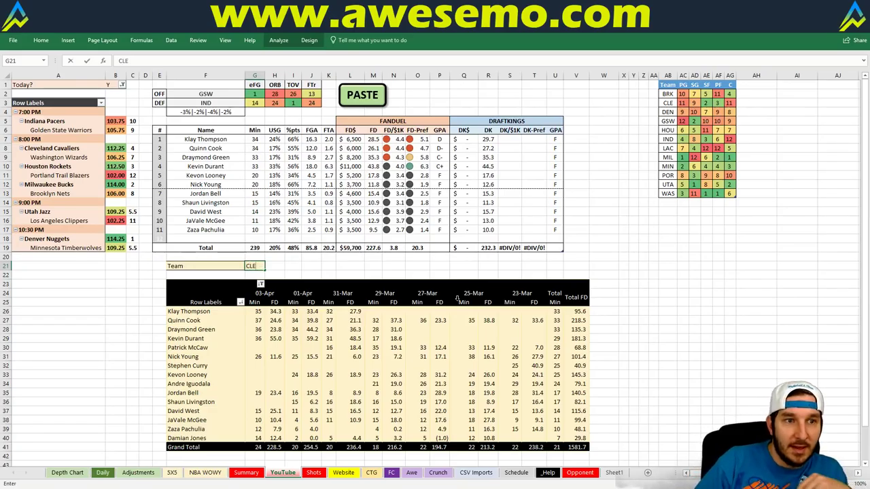
key("Return")
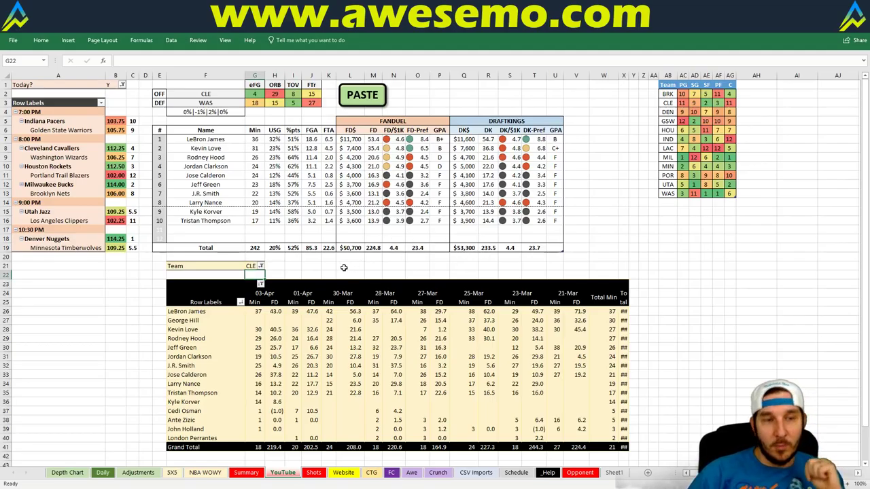
Auto-fit the width of column X so the Total FD values of the game log fit.
left_click(681, 238)
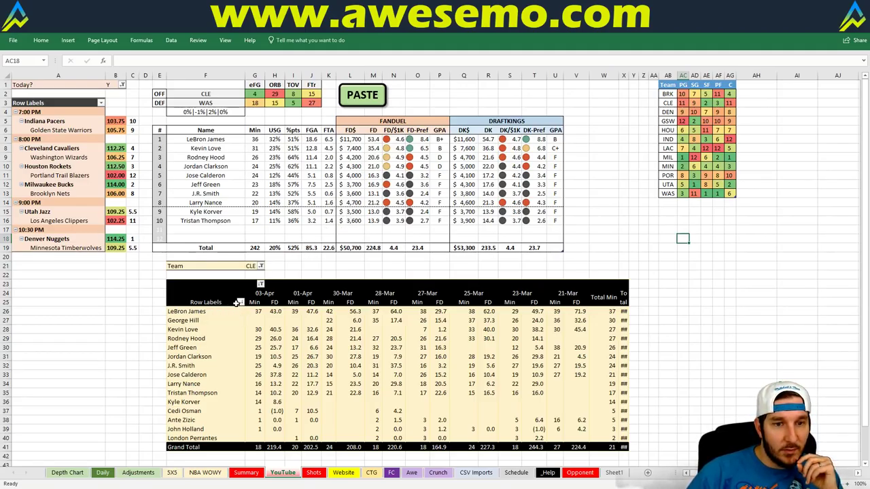
left_click(440, 257)
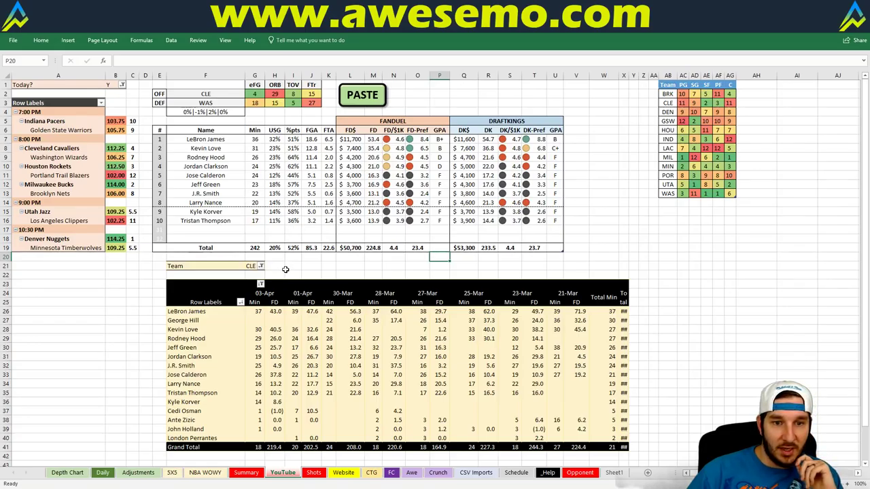
double_click(627, 75)
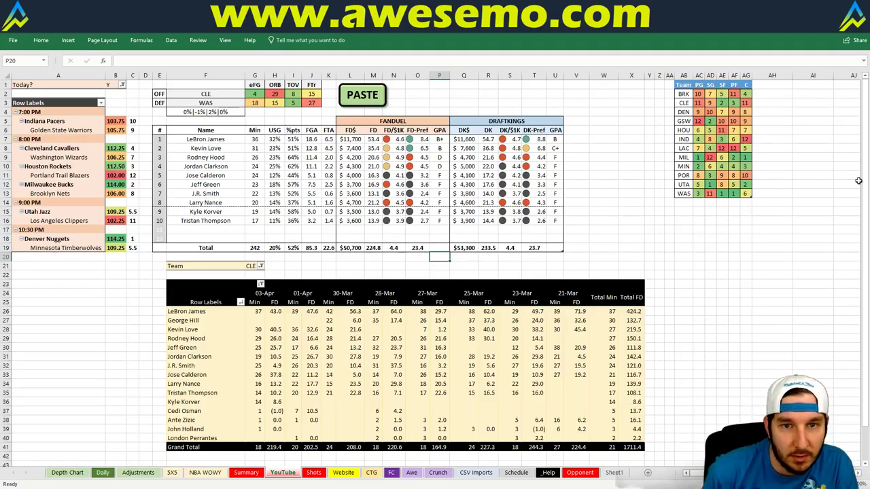
Switch the game log's Team filter to WAS.
left_click(252, 267)
type("WAS")
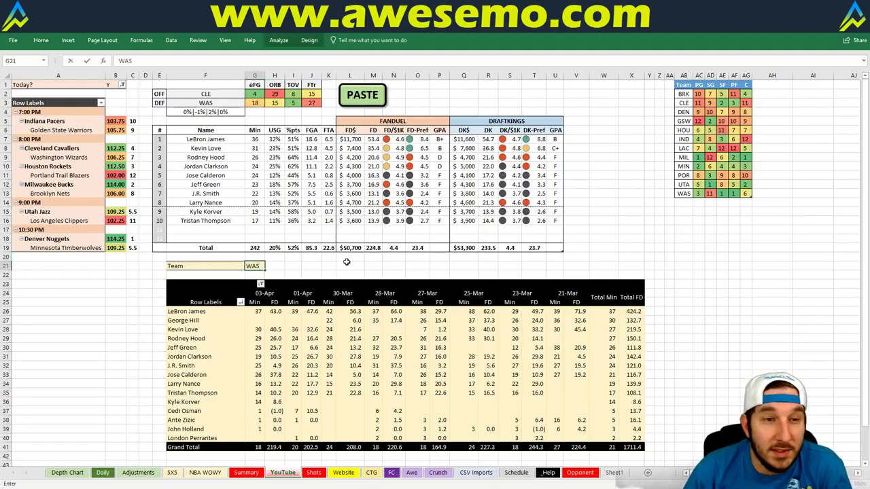
left_click(347, 263)
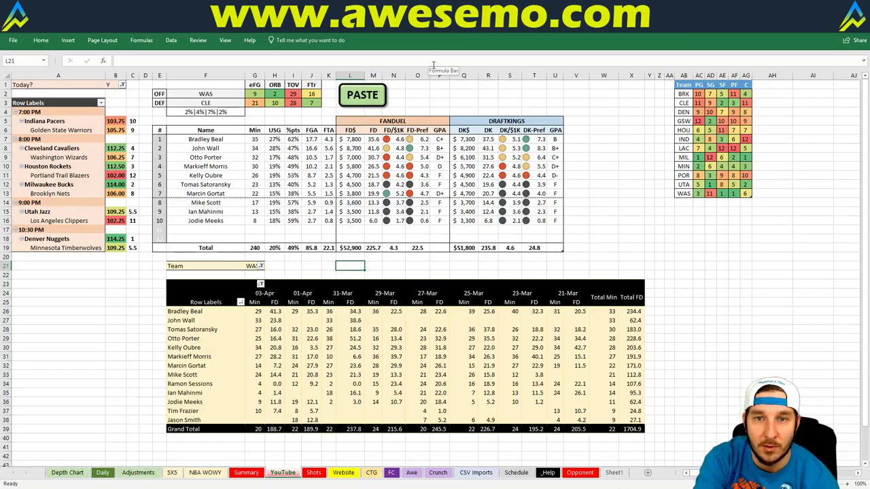
Filter the player projections and game log to the team HOU.
left_click(253, 266)
type("HOU")
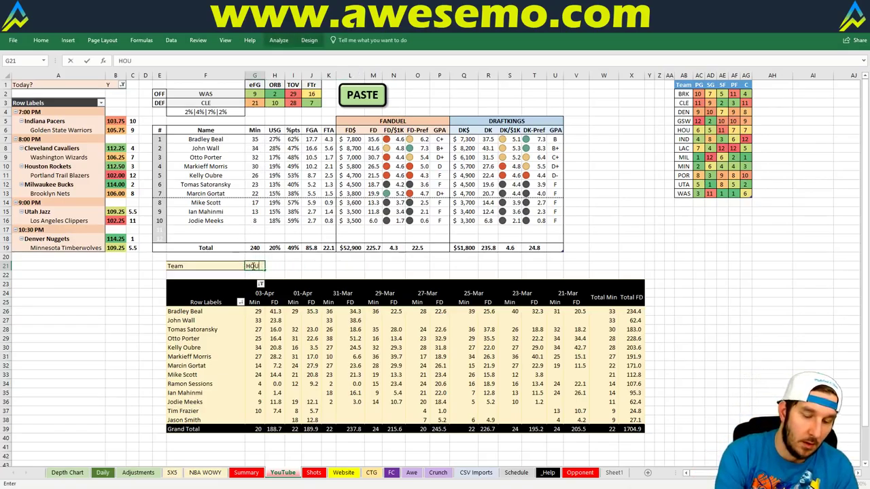
key("Return")
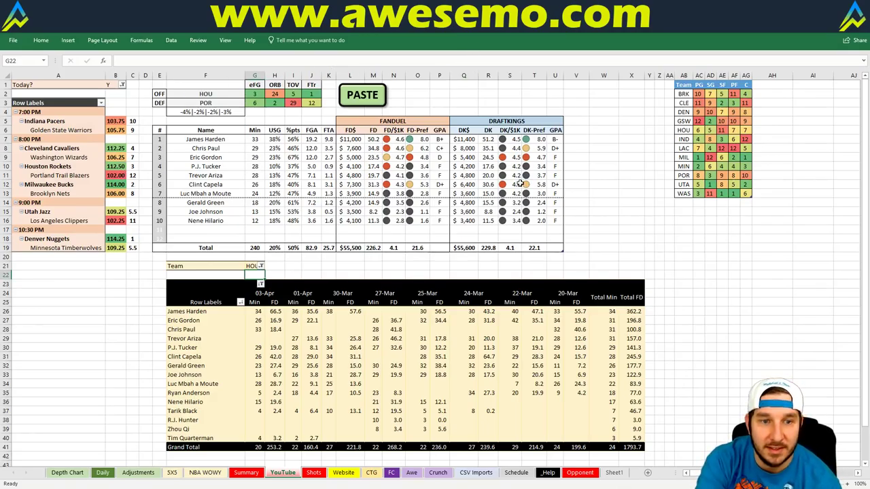
right_click(493, 175)
key("Escape")
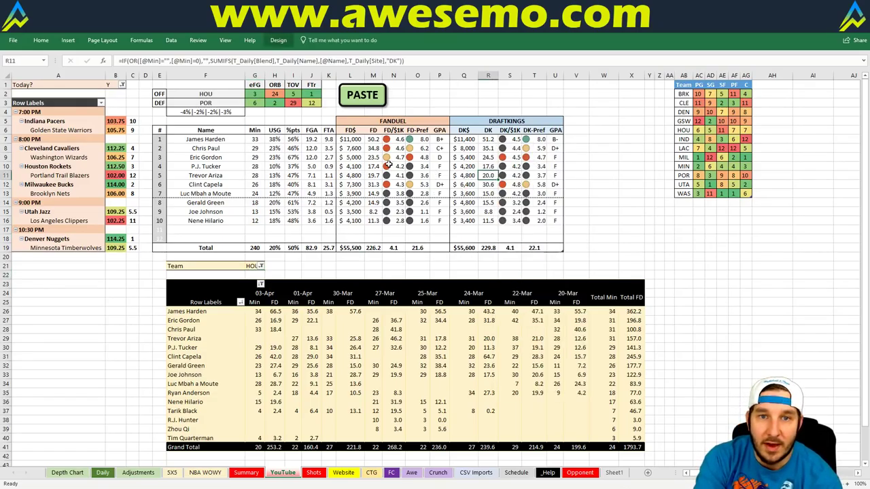
left_click(455, 139)
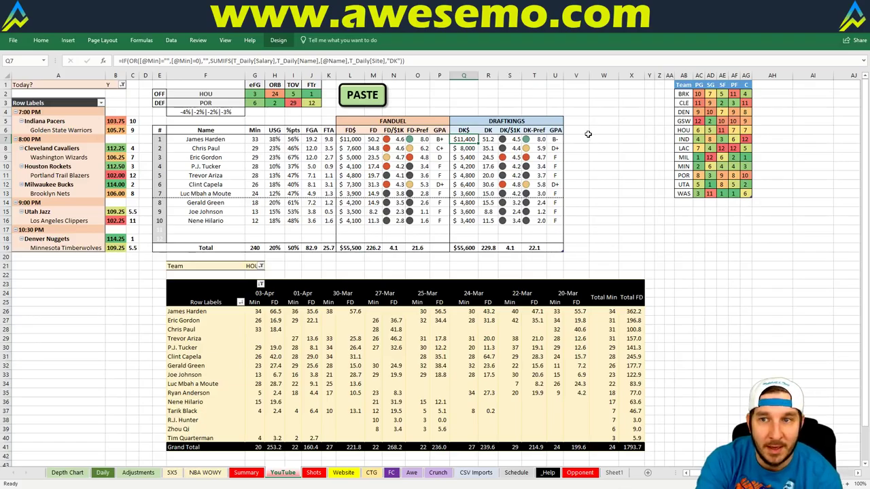
left_click(604, 165)
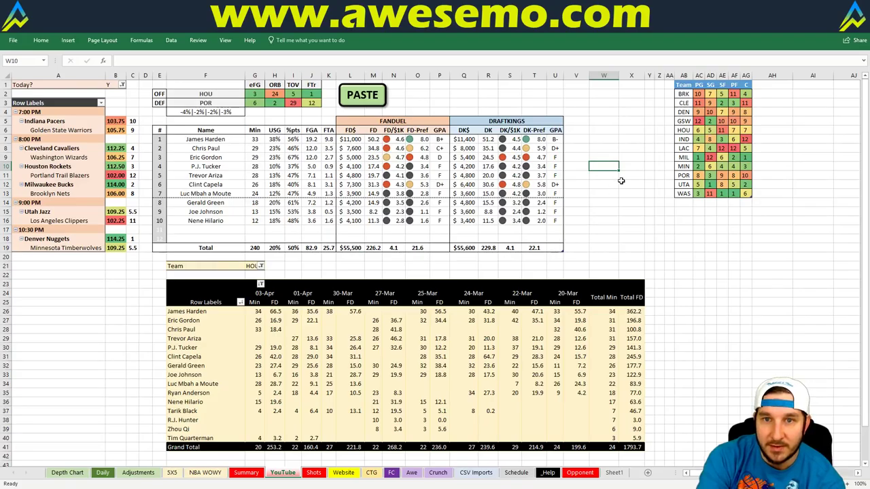
Switch the Team filter of the projections and recent-game log to POR.
left_click(621, 181)
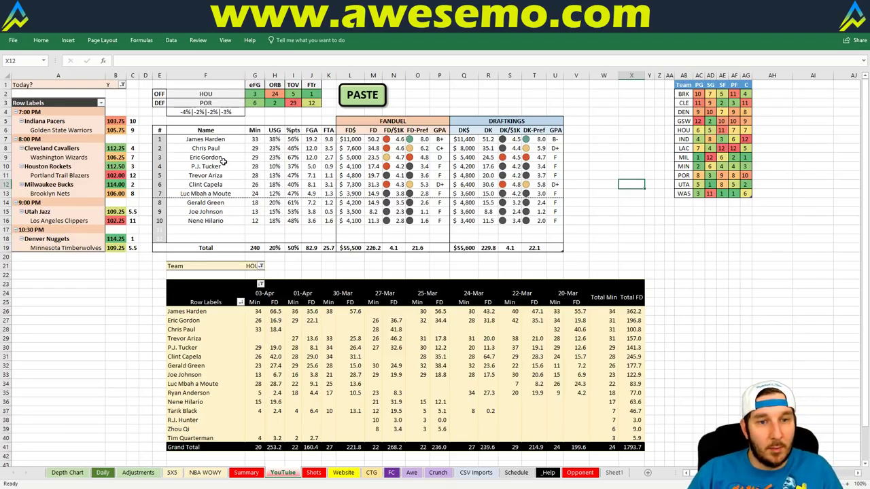
left_click(252, 266)
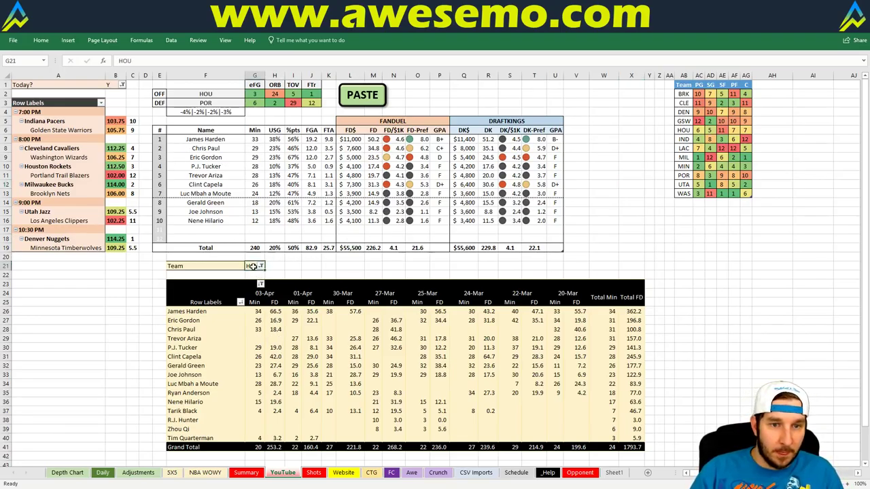
type("POR")
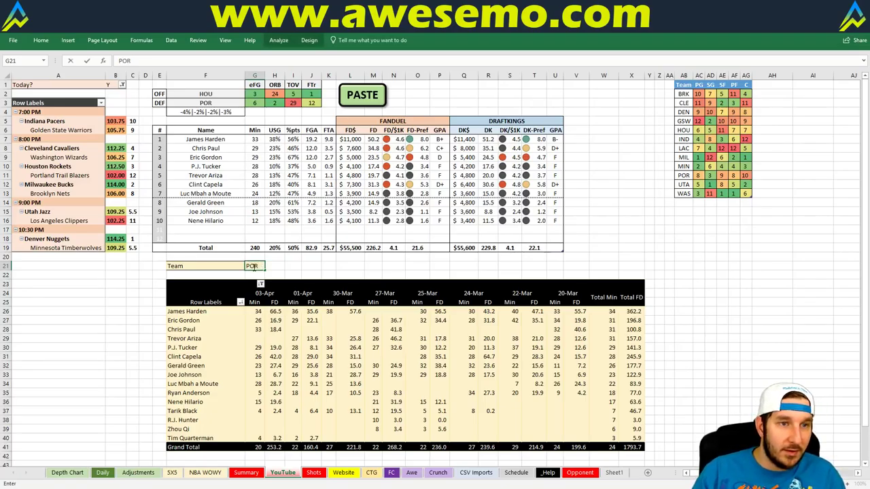
key("Return")
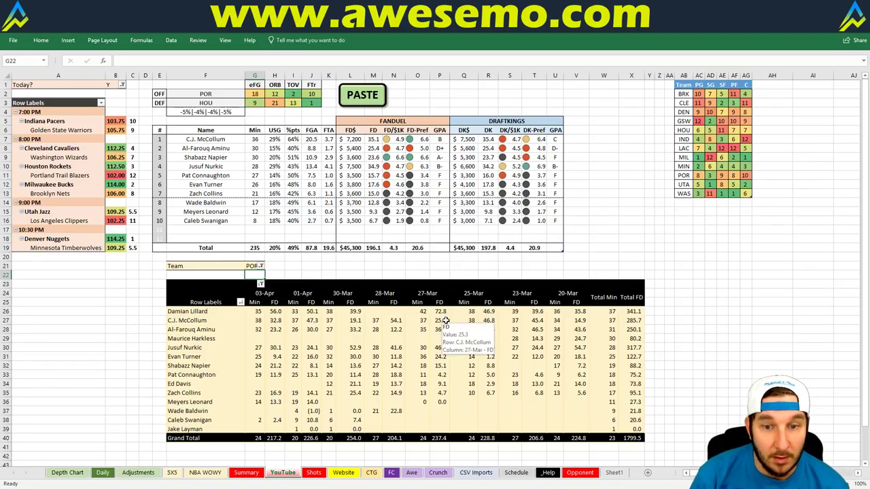
left_click(395, 363)
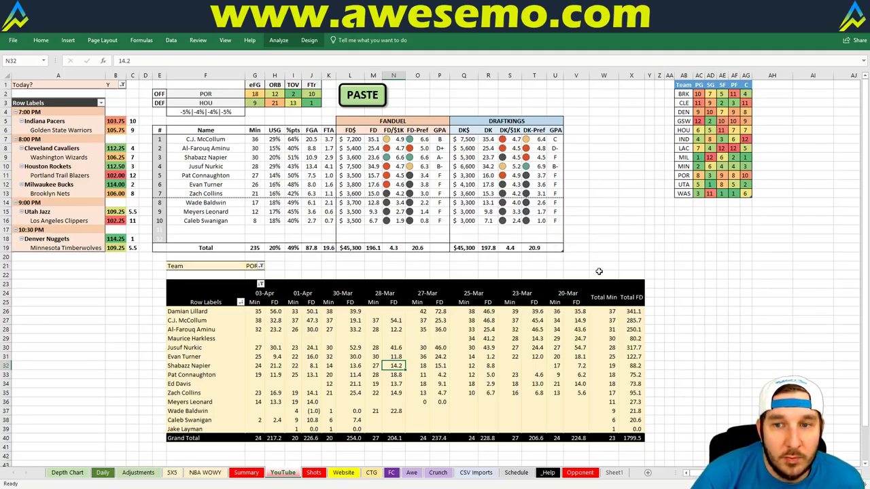
left_click(595, 241)
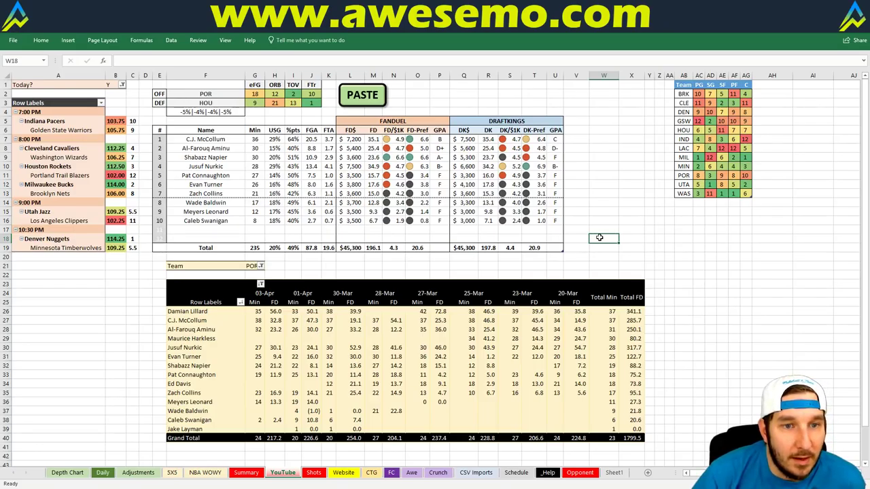
left_click(616, 213)
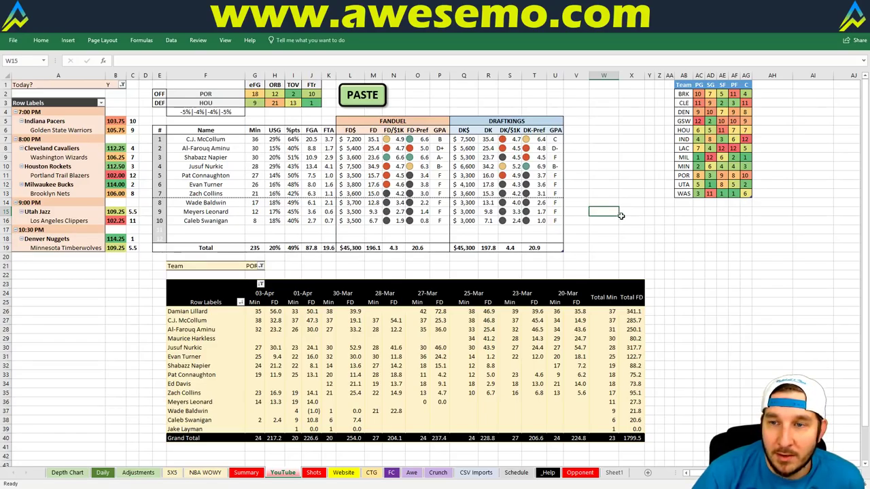
left_click(608, 185)
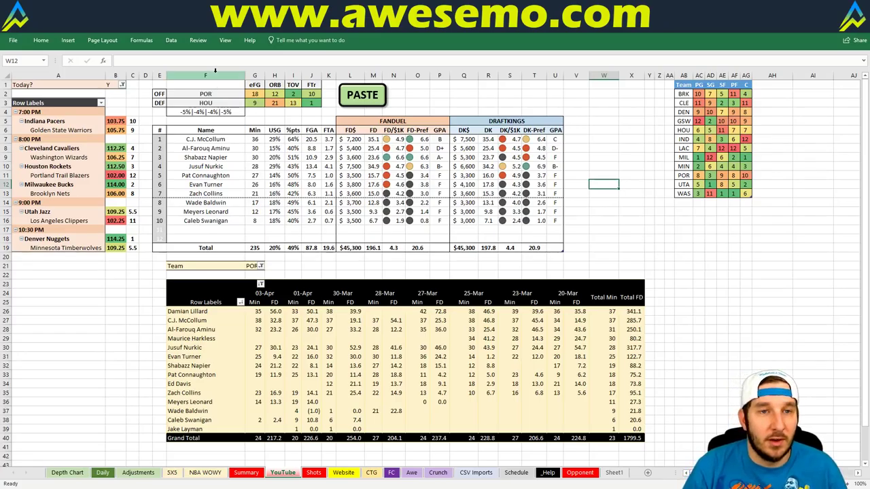
Set the game log's Team filter to MIL.
left_click(251, 266)
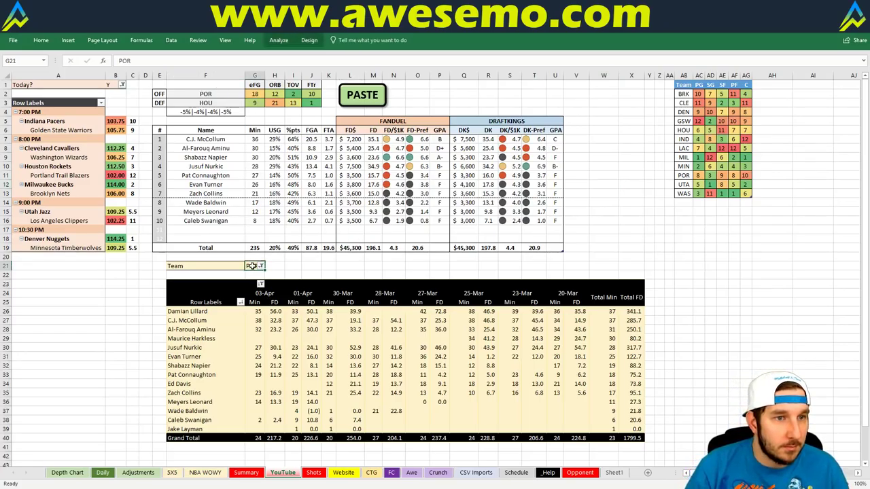
type("MIL")
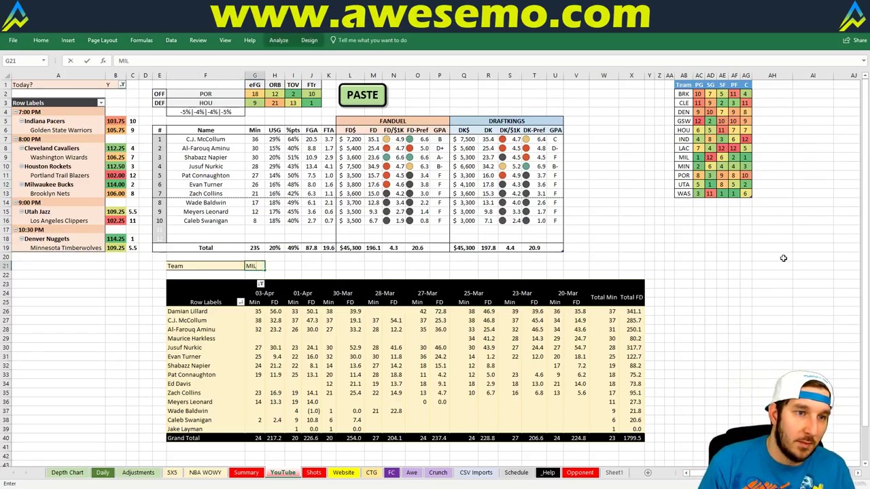
key("Return")
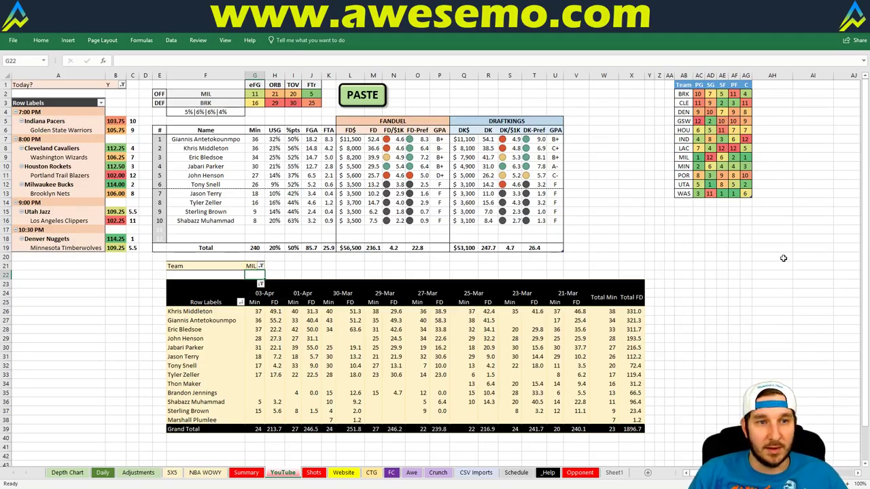
Change the Team filter of the game log to BRK.
key("Up")
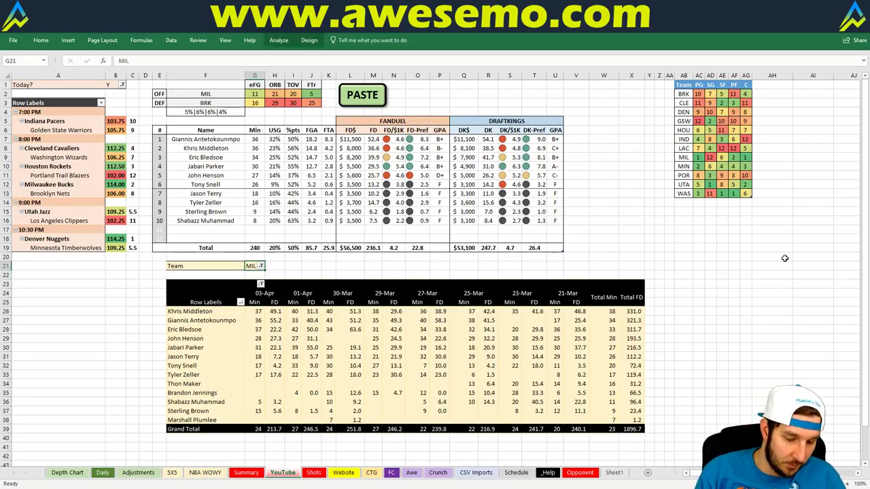
type("BRK")
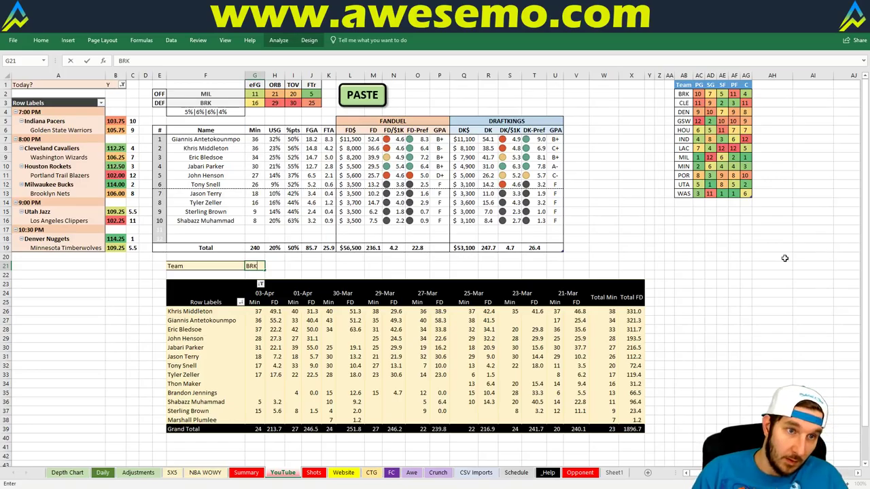
key("Return")
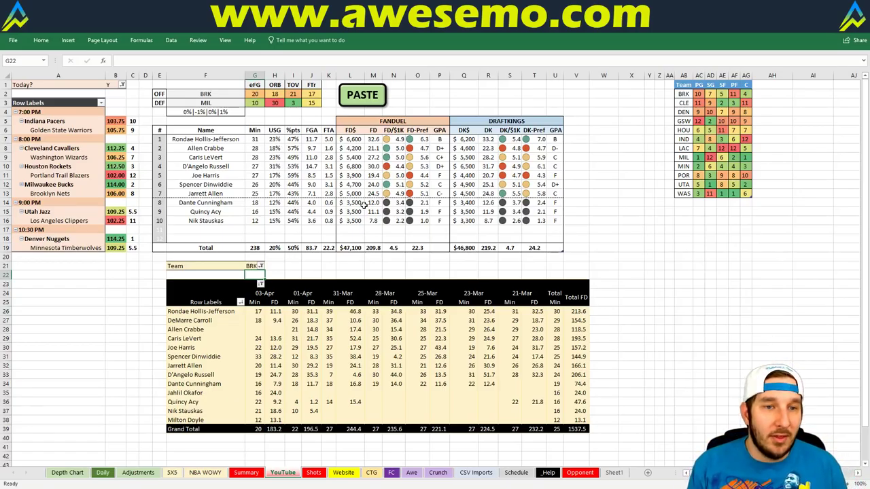
Switch the Team filter to UTA and check the team matchup rankings on the Summary sheet.
key("Up")
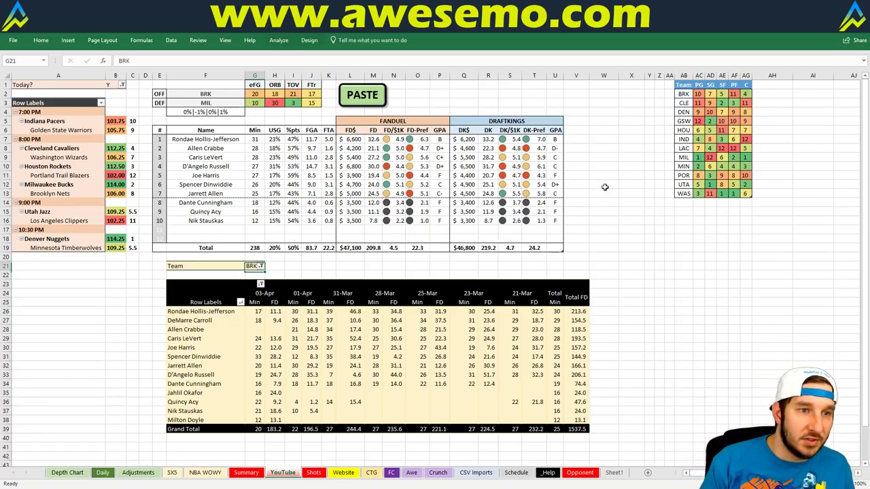
type("UTA")
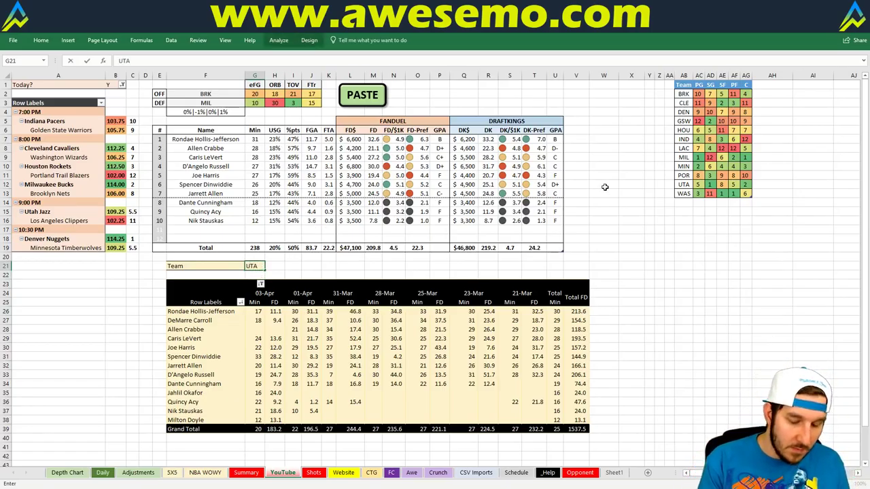
key("Return")
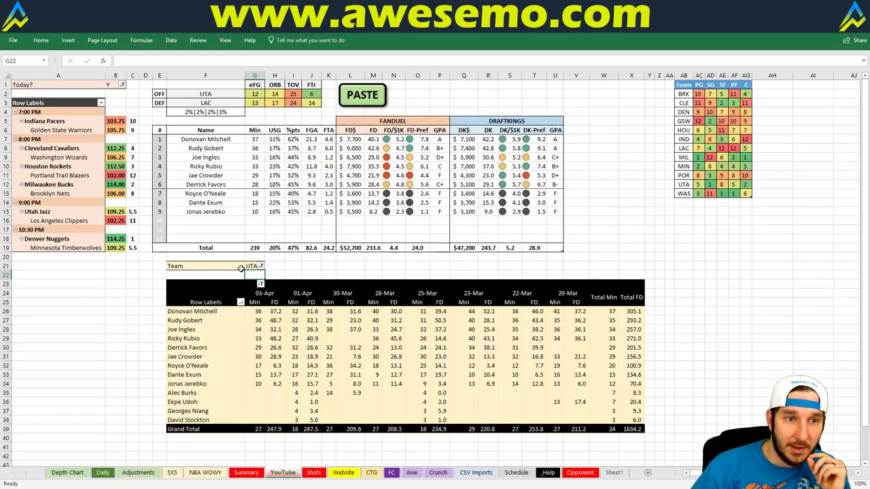
left_click(239, 472)
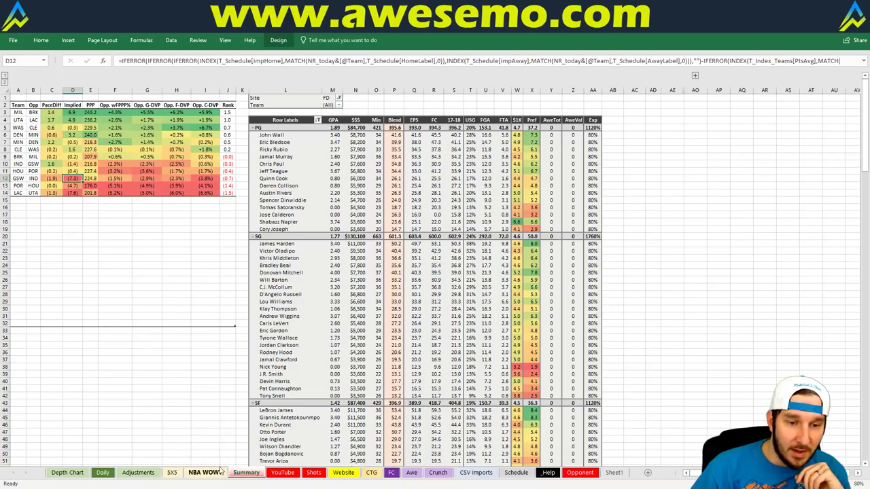
left_click(283, 473)
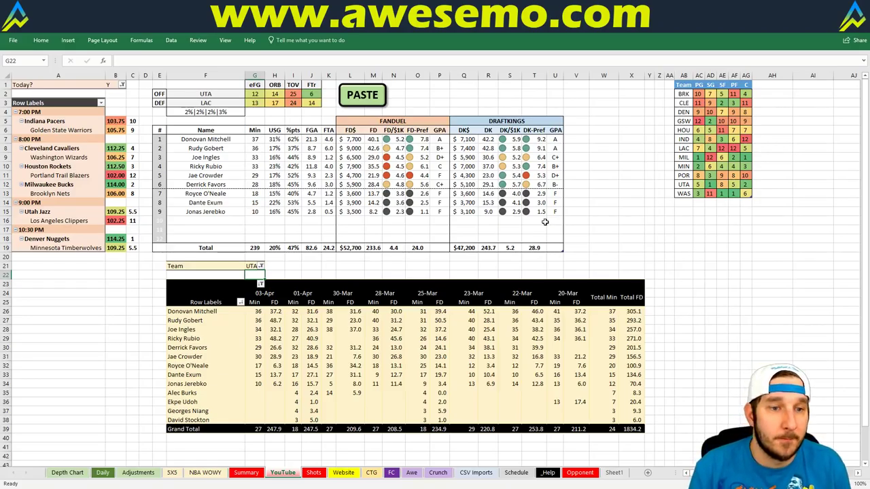
Filter the player projections and game log to the team LAC.
key("Up")
type("LAC")
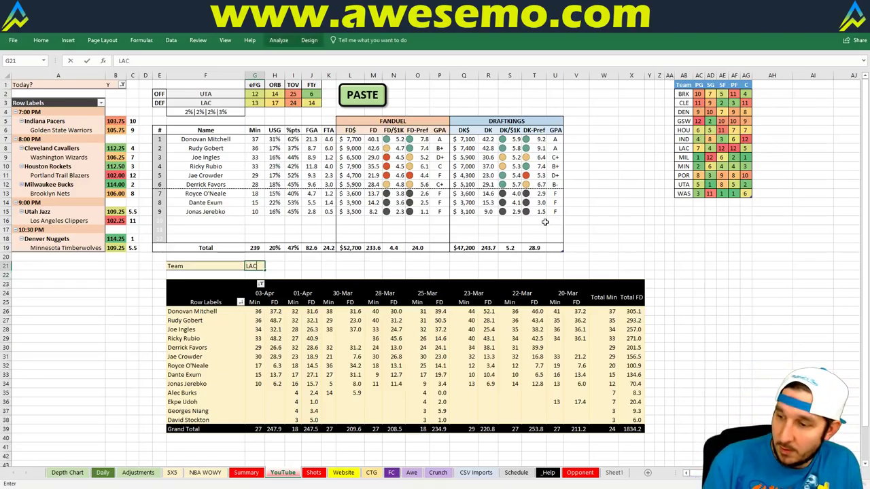
key("Return")
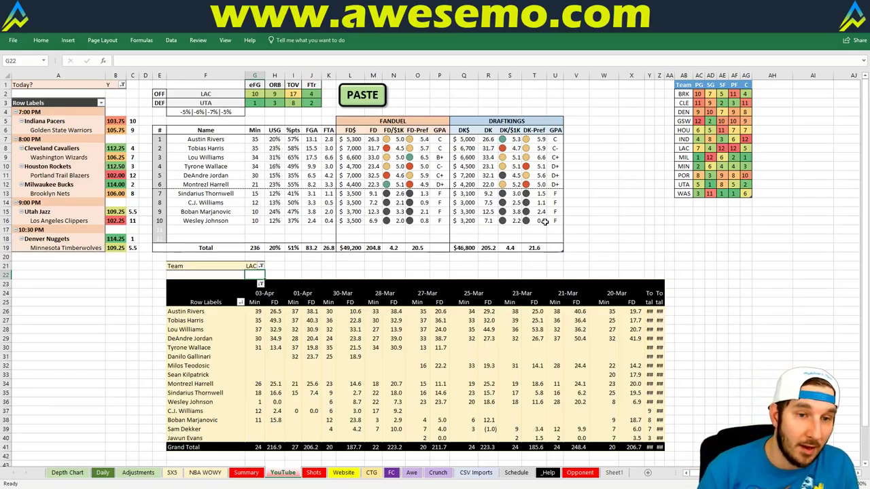
Change the Team filter of the projections and game log to DEN.
key("Up")
type("DEN")
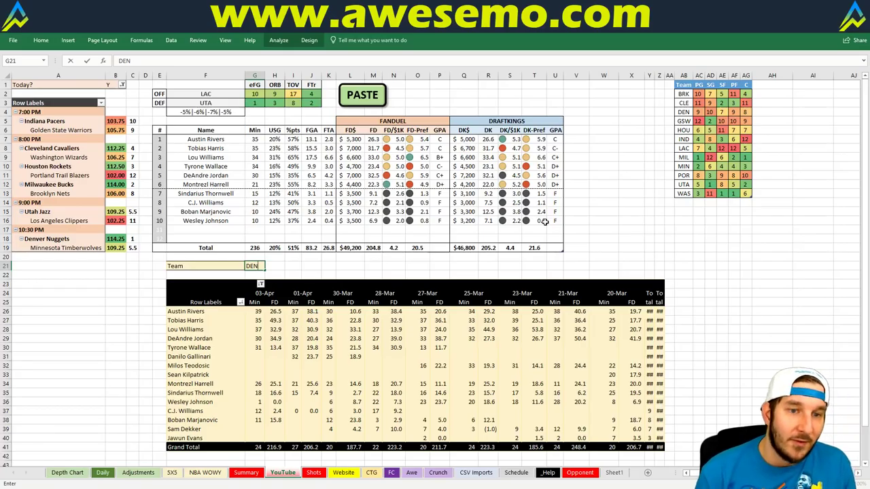
key("Return")
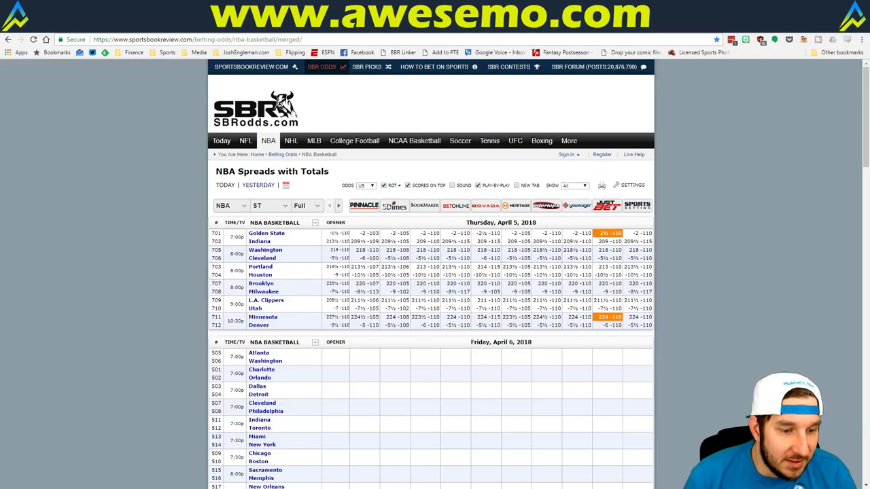
Switch to the browser, search for "538 nba" and open FiveThirtyEight's 2017-18 NBA Predictions.
key("alt+Tab")
left_click(406, 39)
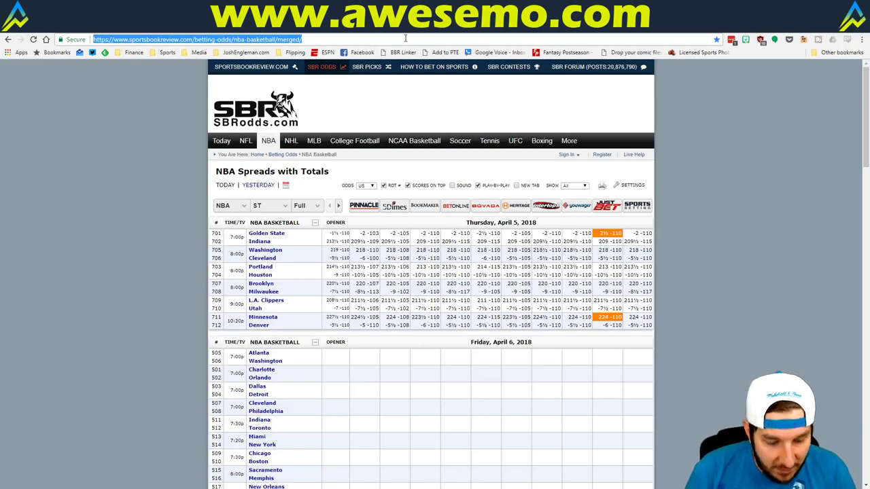
type("538 nba")
key("Return")
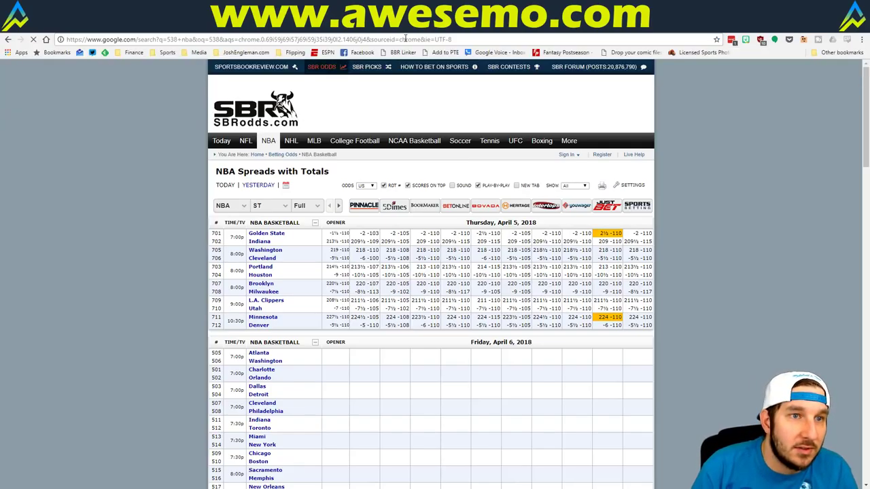
left_click(166, 147)
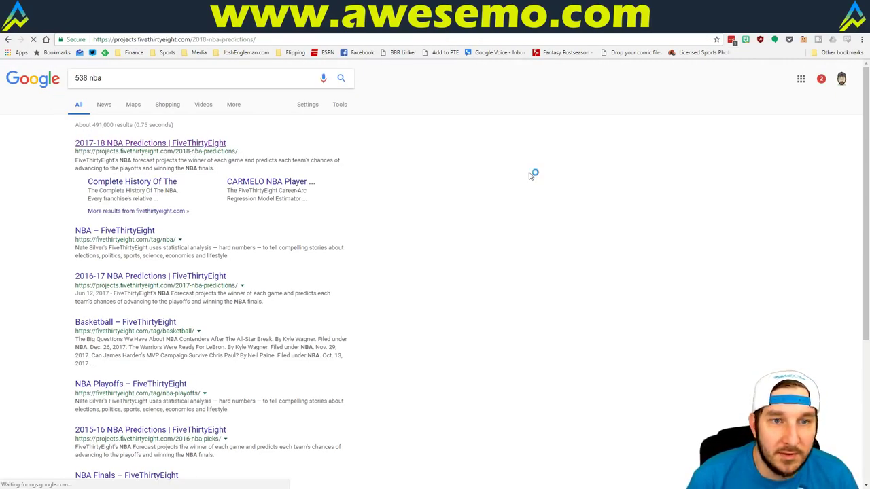
Sort the predicted standings by conference, examine the Western teams' playoff chances, and return to the Excel workbook.
left_click(372, 258)
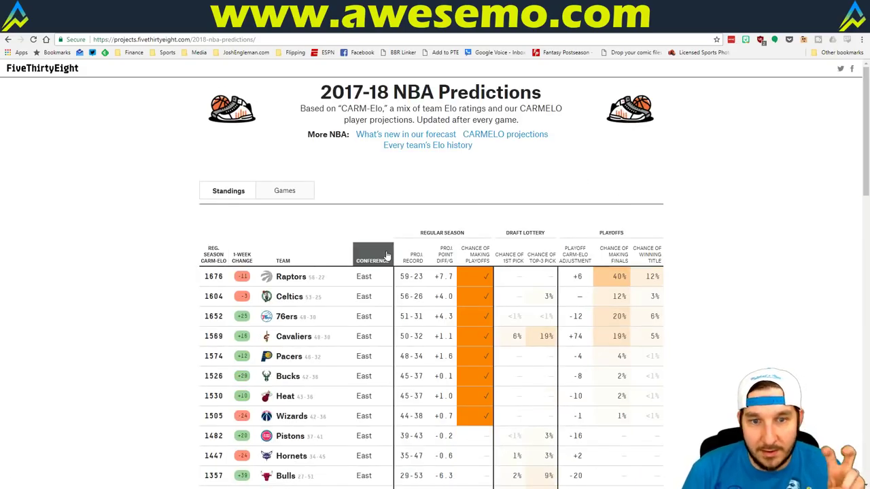
scroll(495, 254, "down", 2)
scroll(495, 254, "down", 3)
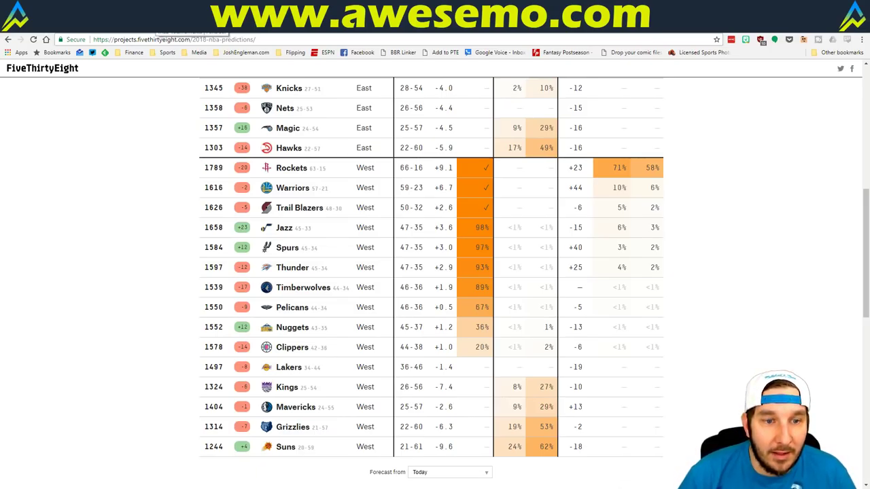
key("alt+Tab")
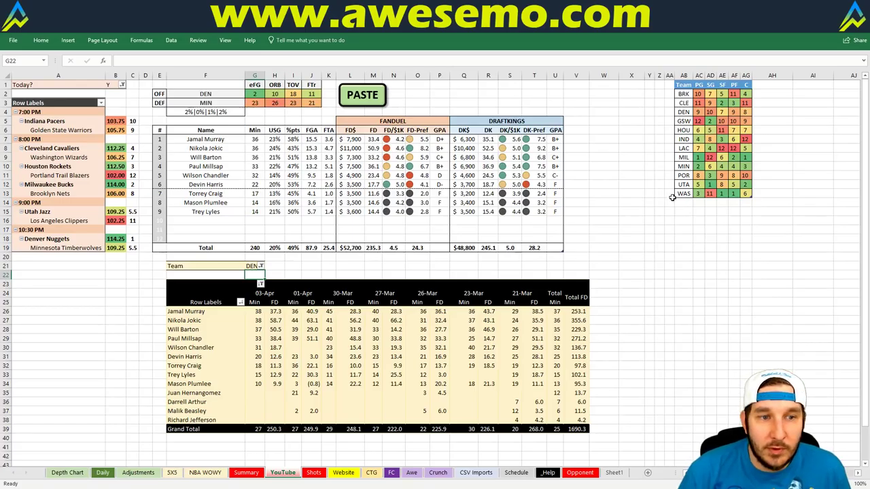
Set the Team filter of the projections and game log to MIN.
left_click(611, 146)
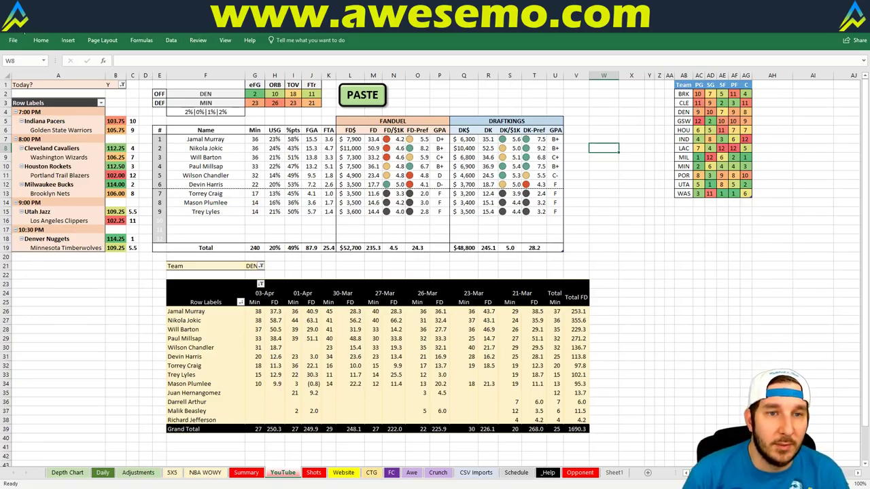
left_click(253, 266)
type("MI")
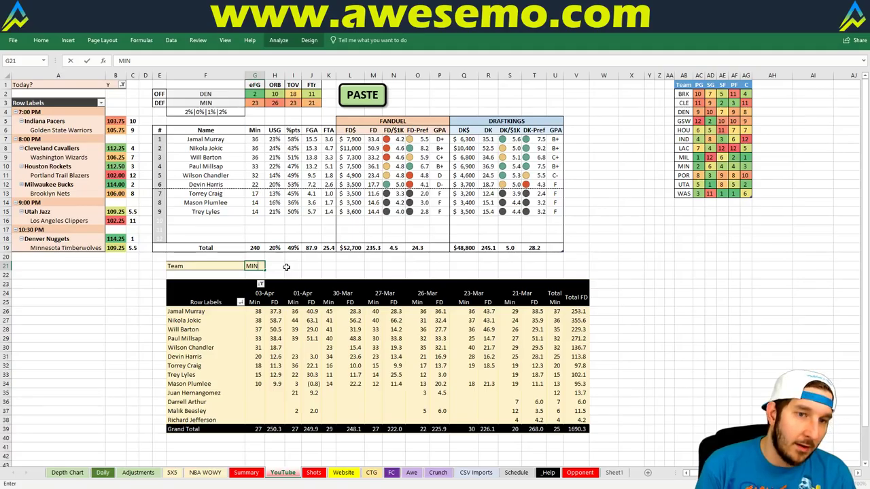
type("N")
key("Return")
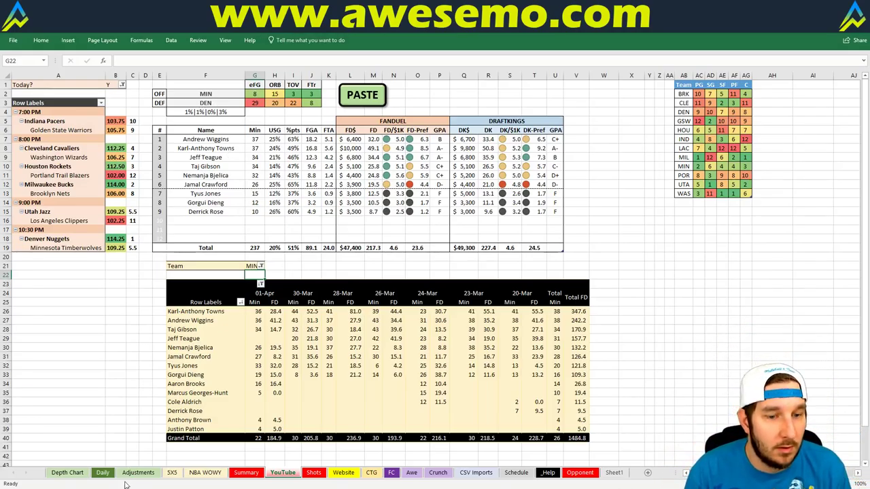
Copy the player projections from the workbook's Daily sheet, with FantasyCruncher's FanDuel NBA projections upload page open in the browser.
left_click(103, 473)
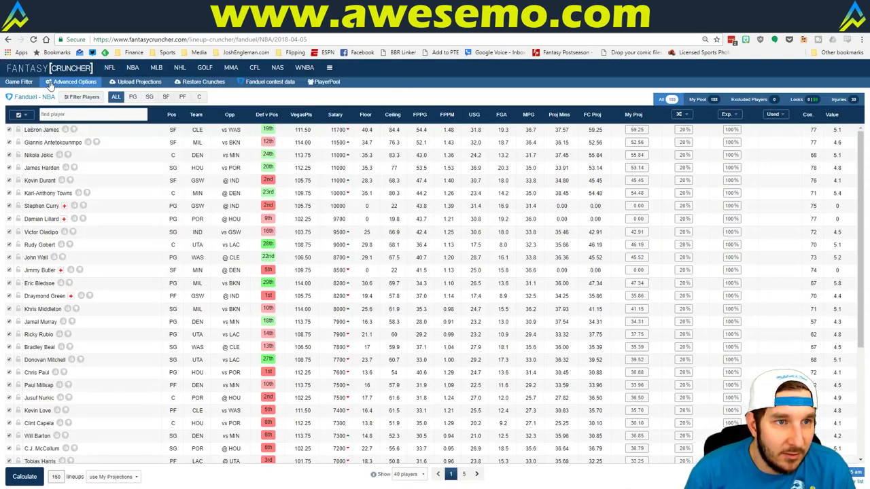
left_click(136, 82)
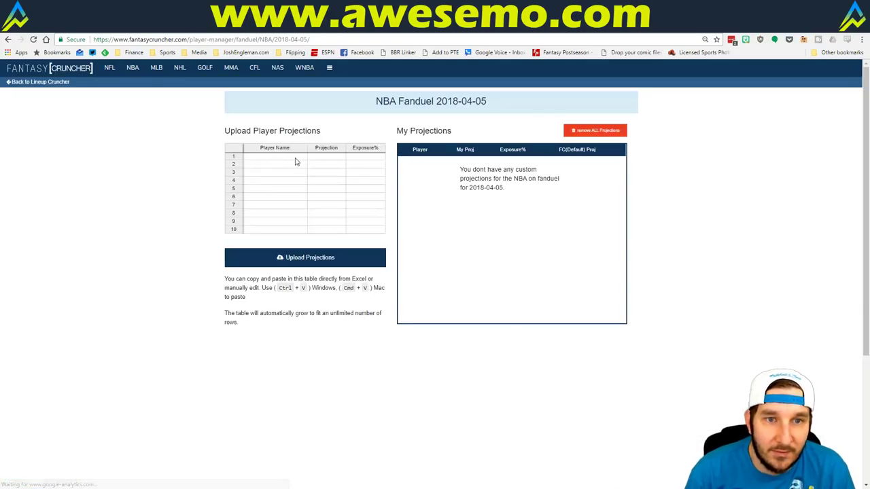
key("alt+Tab")
left_click(135, 207)
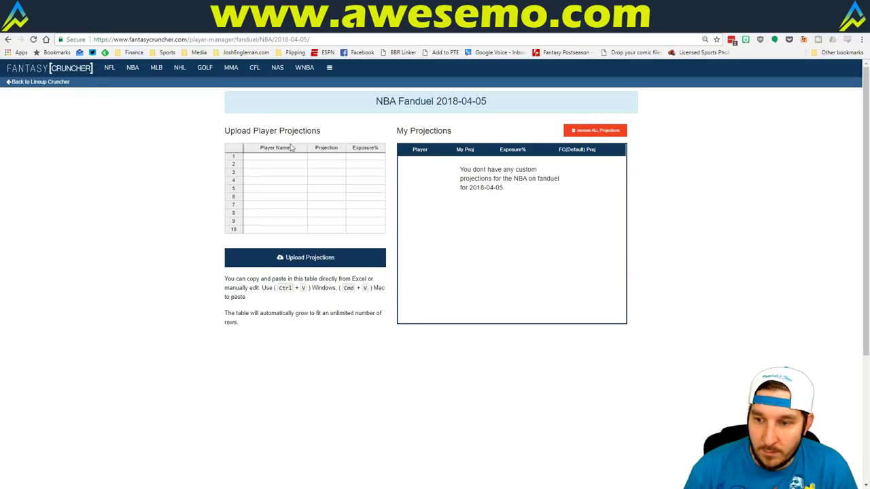
key("alt+Tab")
Paste the copied projections into the FanDuel upload table from the first row, upload them, and return to the lineup cruncher.
left_click(257, 156)
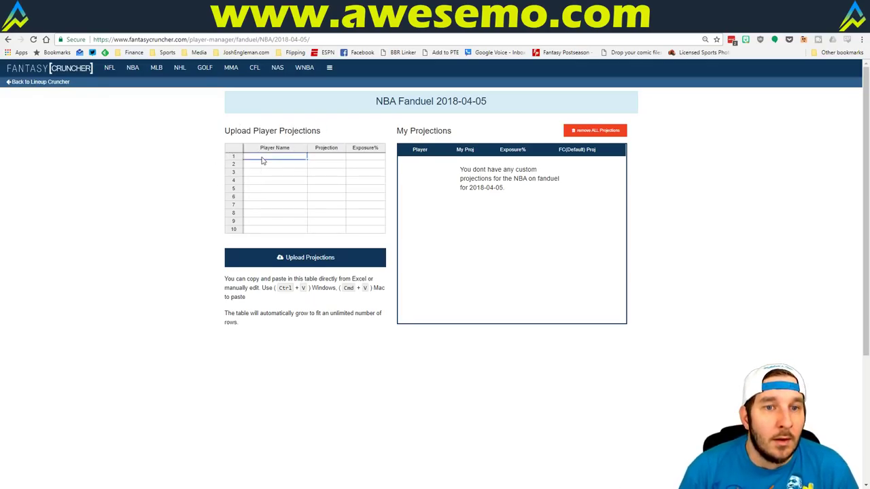
key("ctrl+v")
left_click(312, 259)
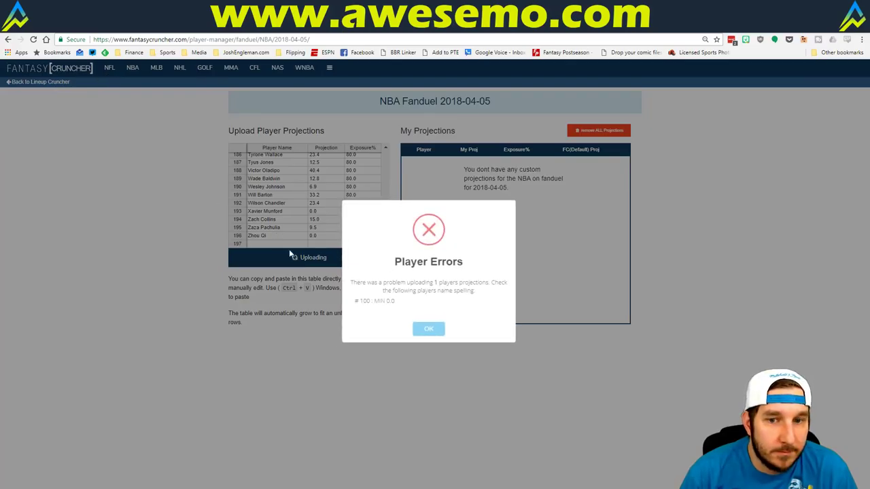
left_click(418, 328)
left_click(54, 84)
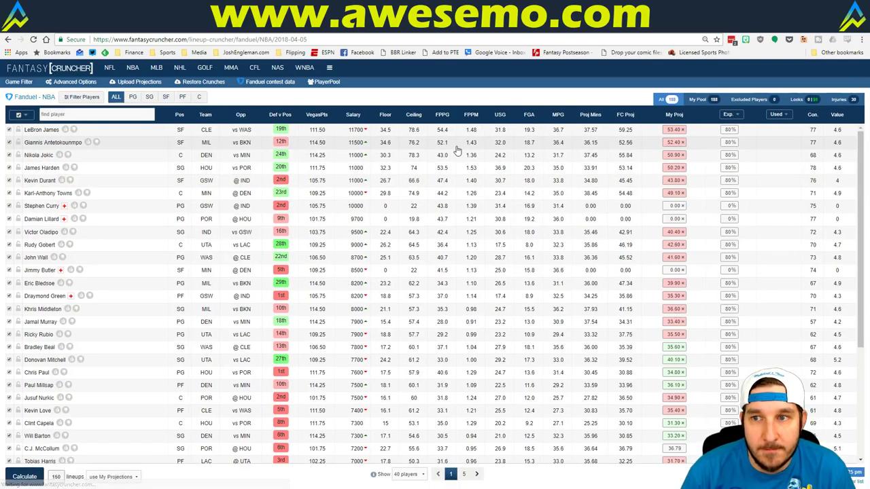
Set the randomness to 10% for all players in the general advanced options.
left_click(74, 83)
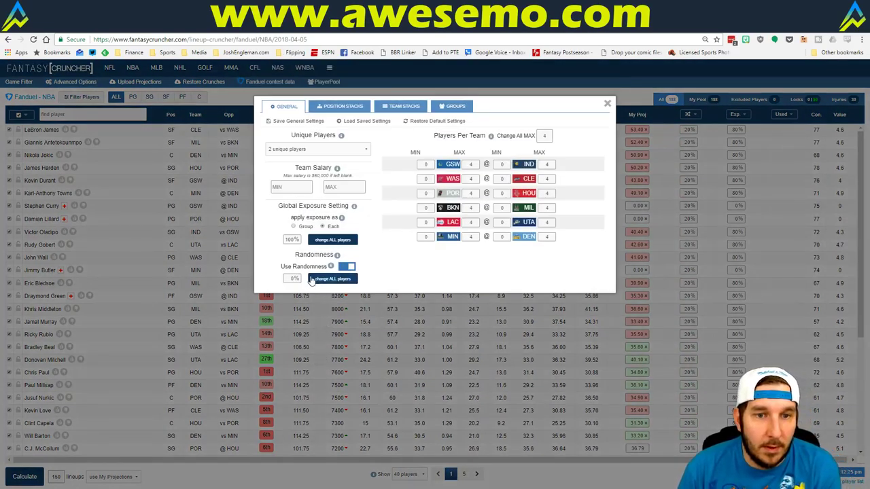
left_click(289, 279)
type("10")
left_click(330, 282)
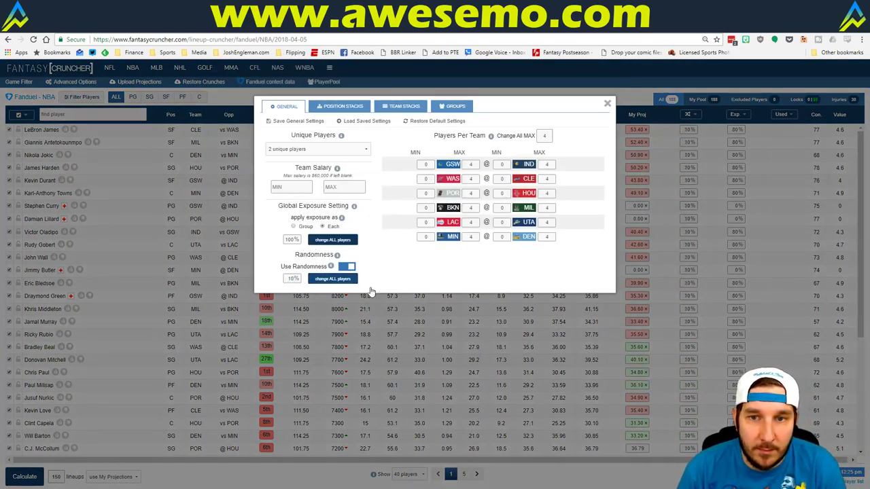
left_click(607, 103)
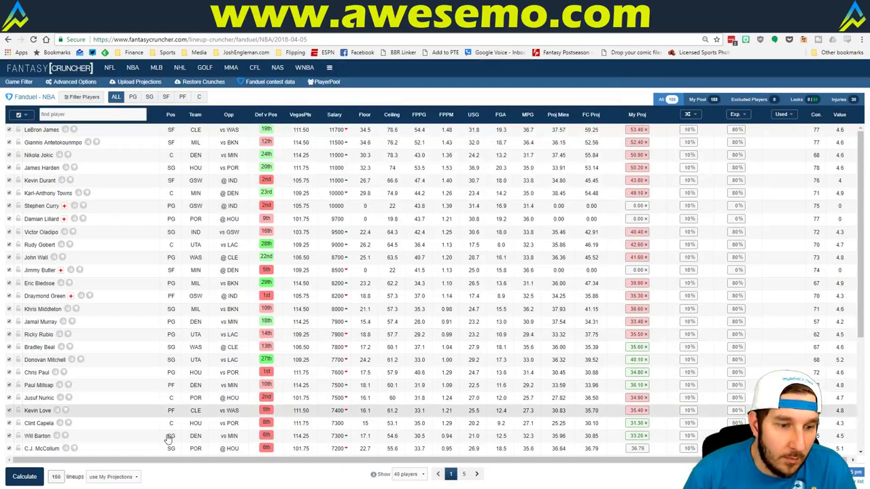
Calculate 100 FanDuel lineups using My Projections and sort them by My Projected.
double_click(58, 476)
type("10")
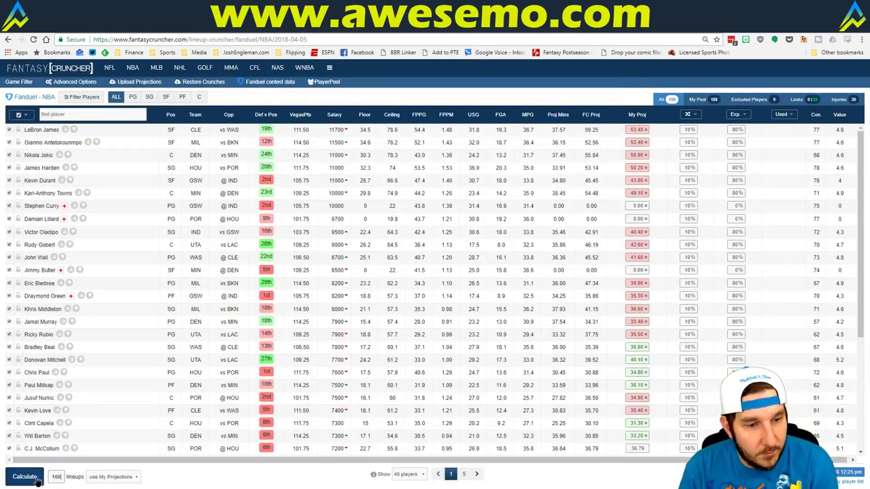
left_click(25, 477)
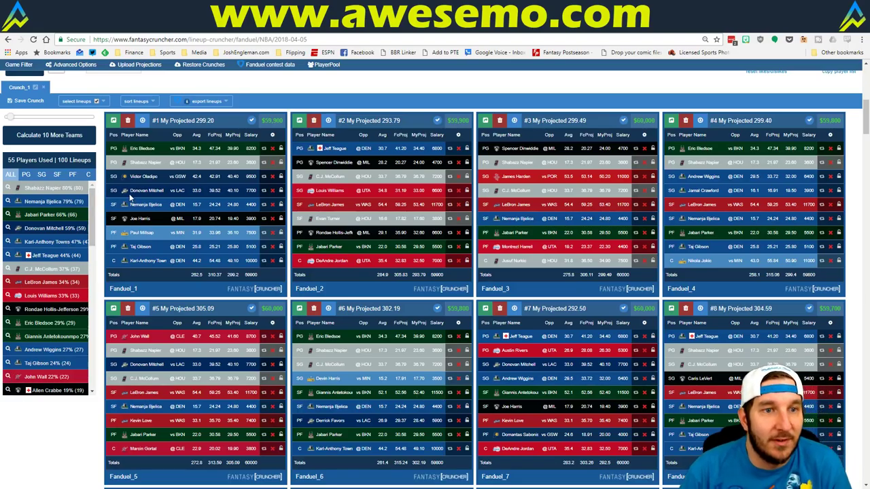
left_click(145, 104)
left_click(145, 138)
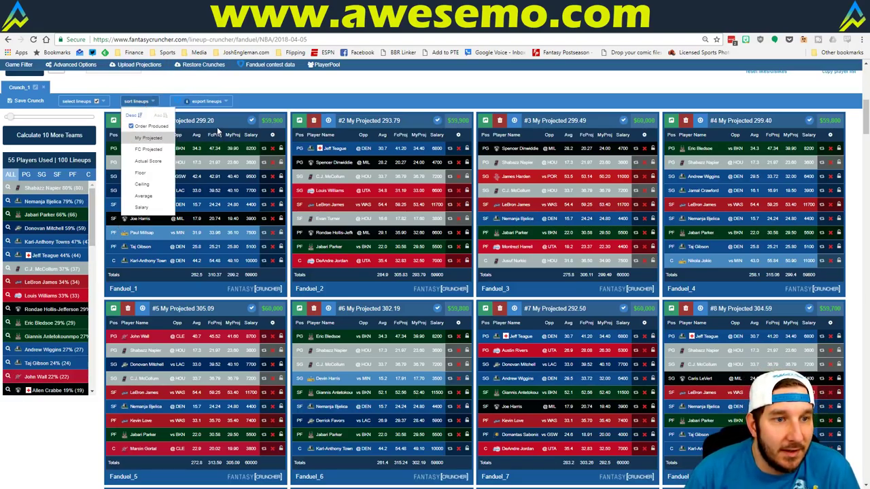
Filter the lineups to those containing Shabazz Napier, C.J. McCollum, Jabari Parker, John Wall and small forward LeBron James.
left_click(8, 188)
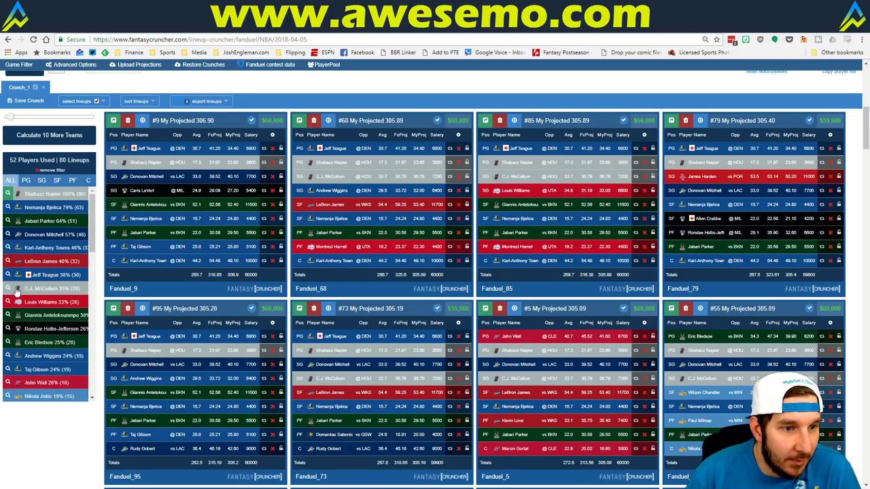
left_click(7, 289)
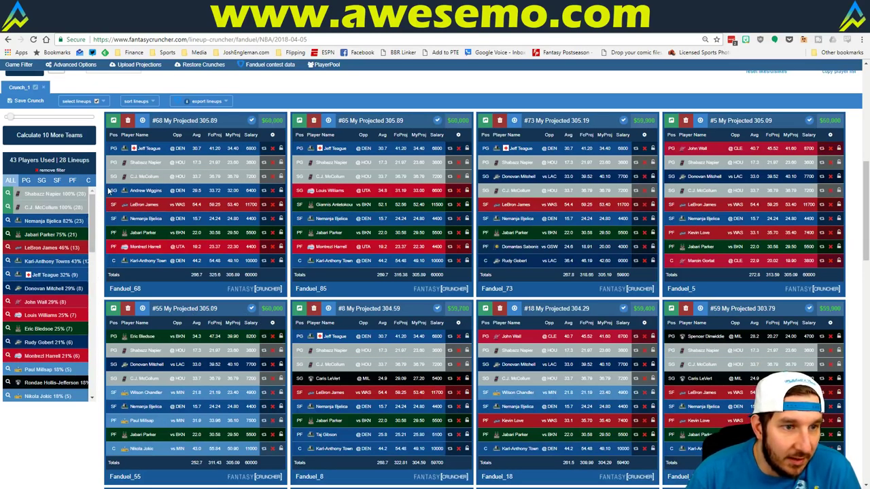
left_click(8, 235)
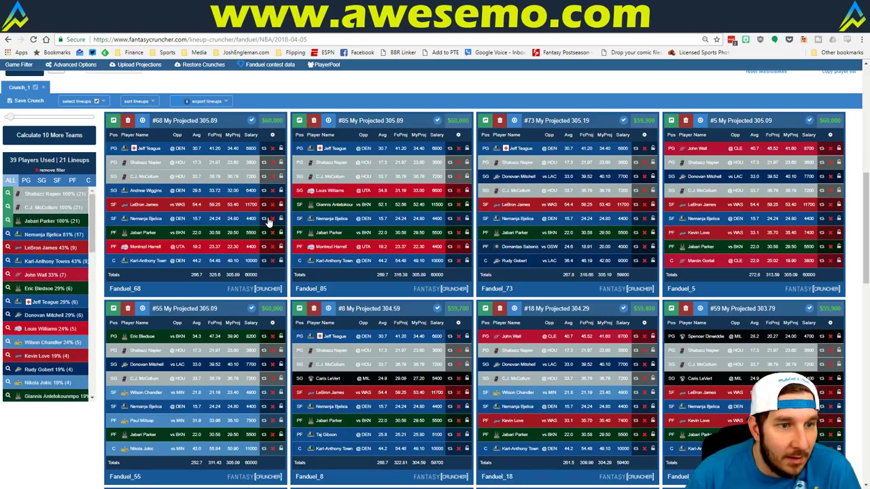
left_click(8, 275)
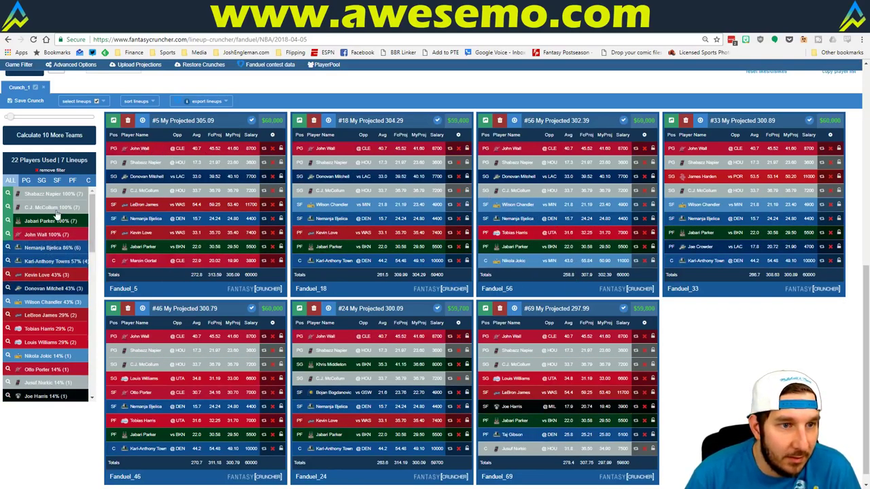
left_click(57, 180)
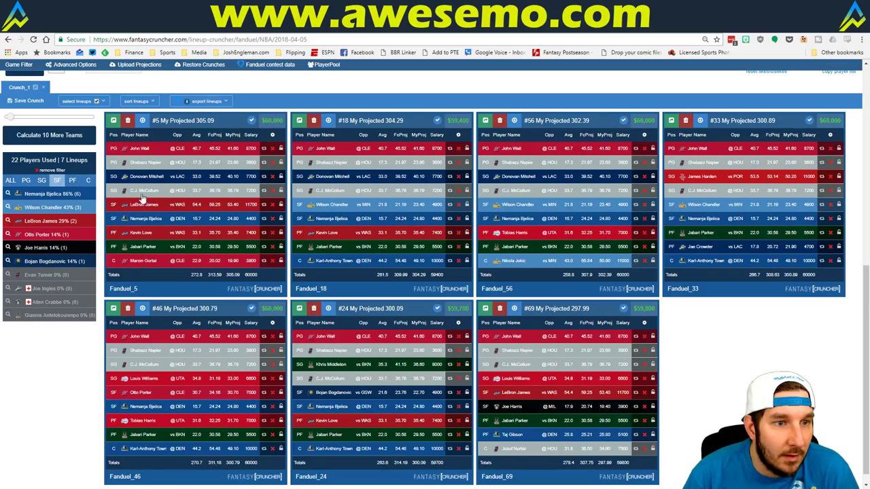
left_click(7, 221)
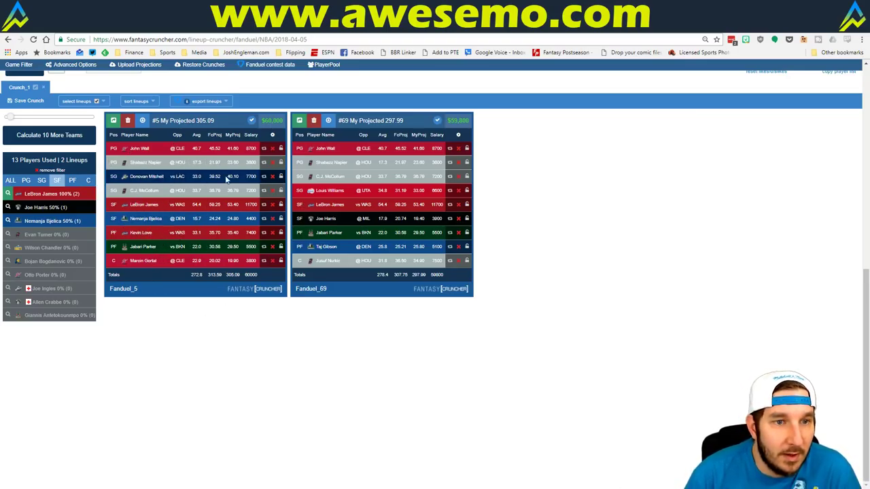
Lock John Wall, Shabazz Napier, Donovan Mitchell, C.J. McCollum, LeBron James and Jabari Parker in the lineup projected at 305.09.
left_click(281, 149)
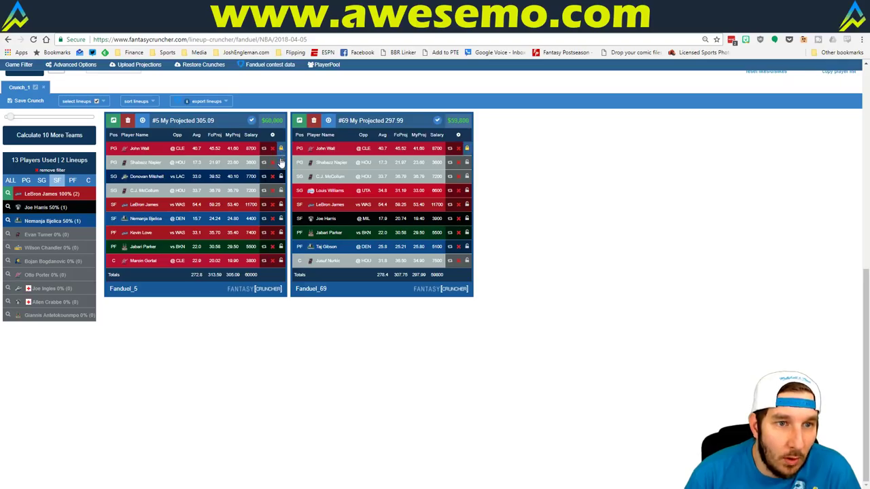
left_click(281, 163)
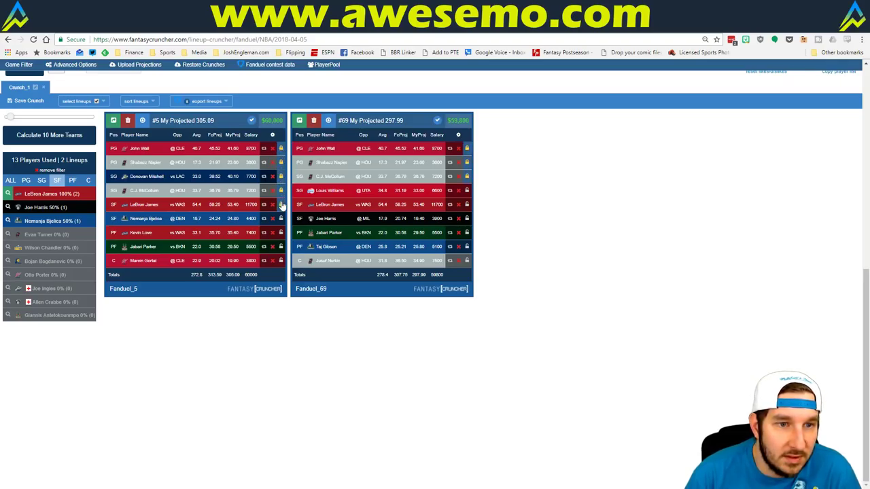
left_click(281, 205)
left_click(280, 247)
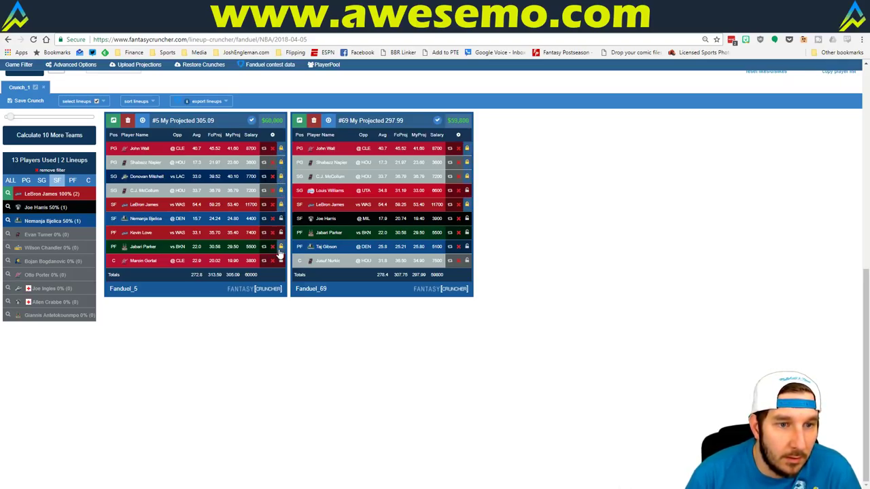
Calculate a second crunch of 20 lineups with the locked players and sort it by My Projected.
scroll(579, 248, "up", 3)
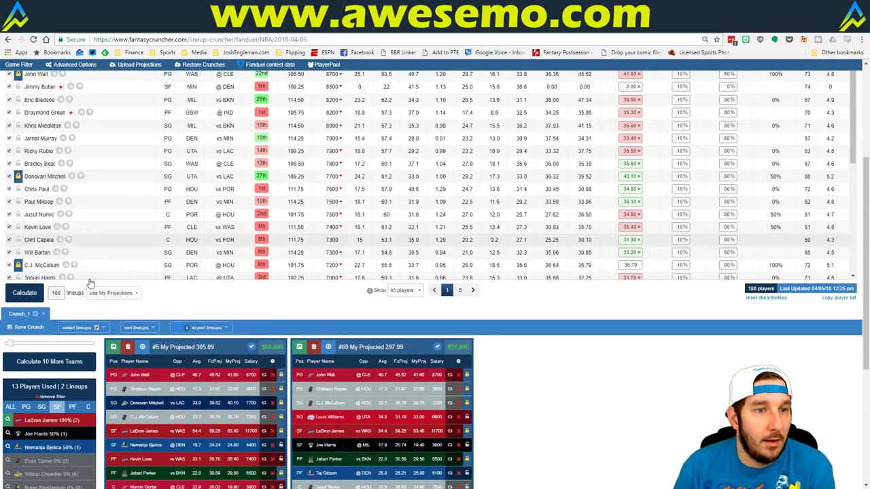
left_click(40, 297)
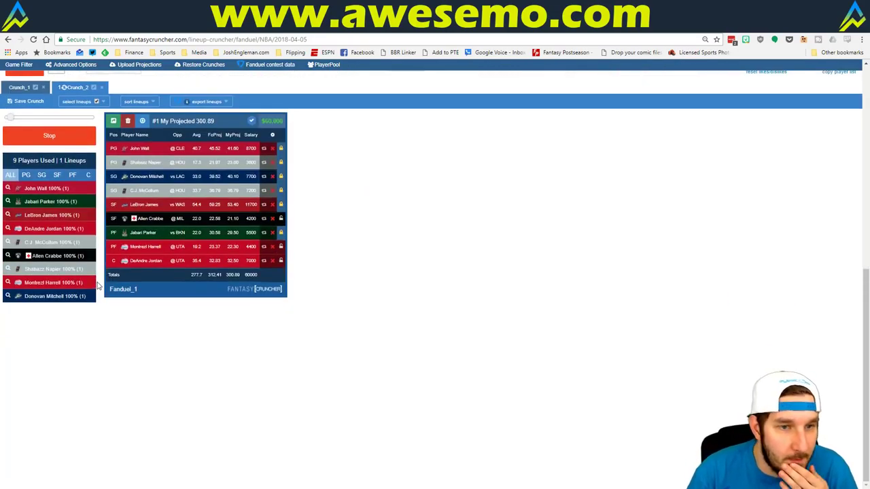
left_click(138, 101)
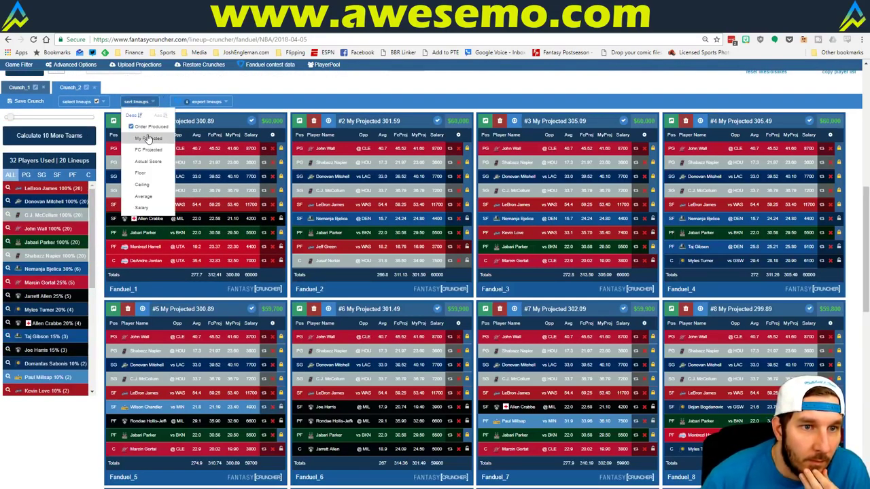
left_click(147, 138)
Filter the second crunch to lineups with Myles Turner at center, examine them, and return to the player list.
left_click(87, 175)
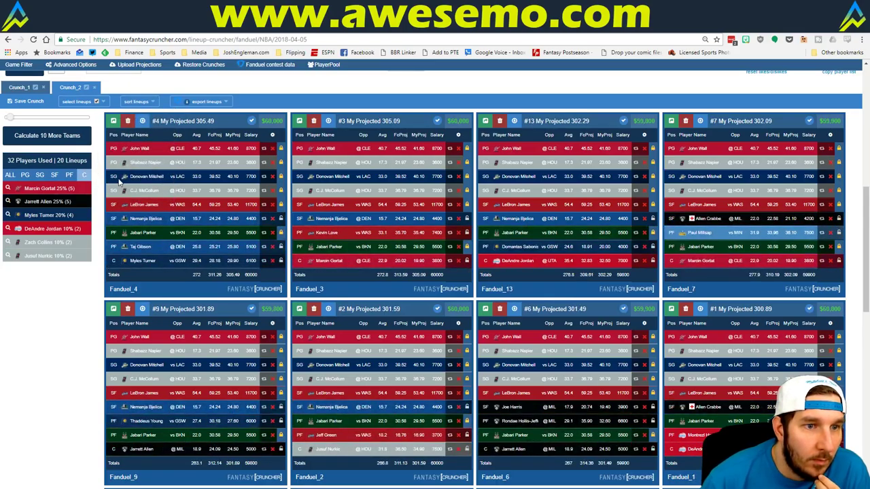
left_click(7, 215)
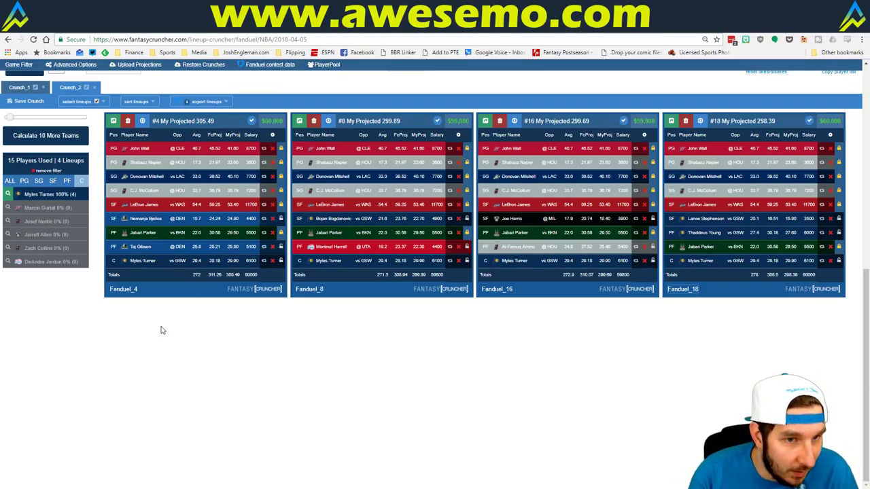
left_click(220, 360)
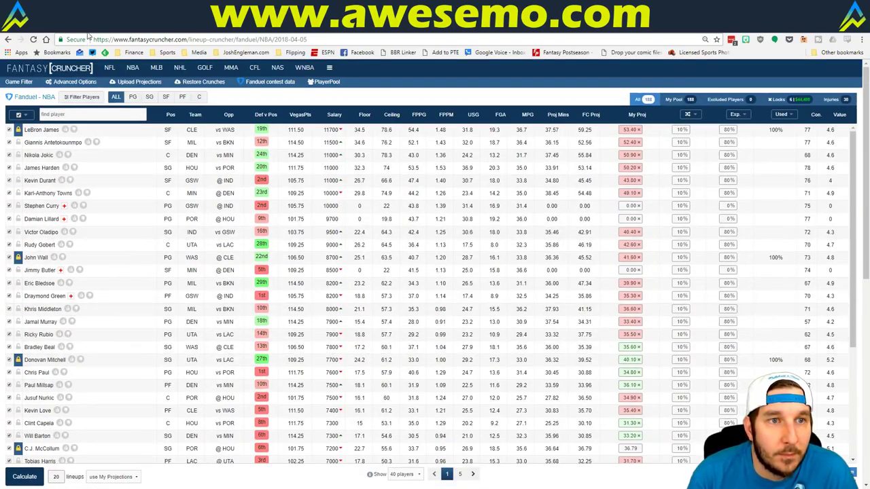
Open the DraftKings NBA lineup cruncher and copy the player projections again from the workbook's Daily sheet.
mouse_move(136, 72)
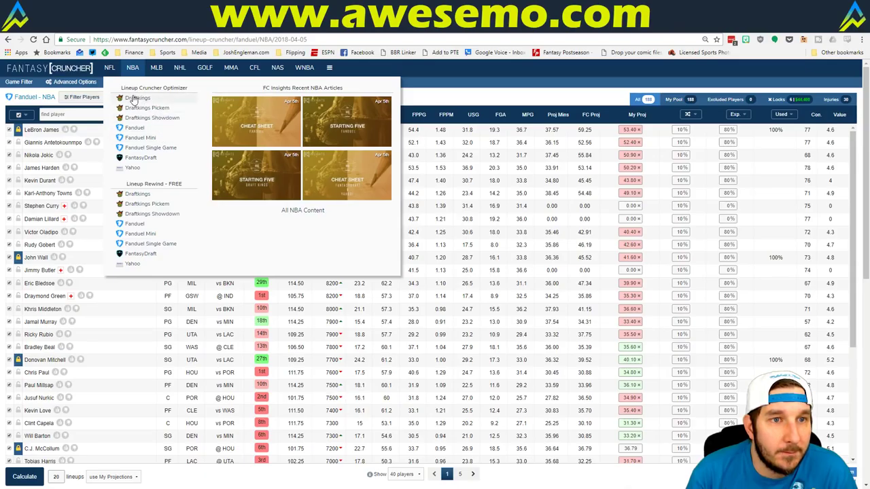
left_click(134, 99)
key("alt+Tab")
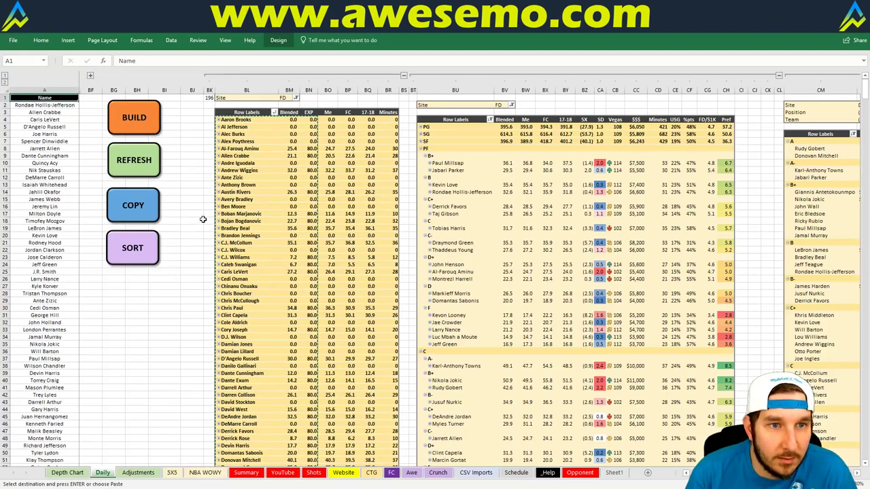
left_click(123, 206)
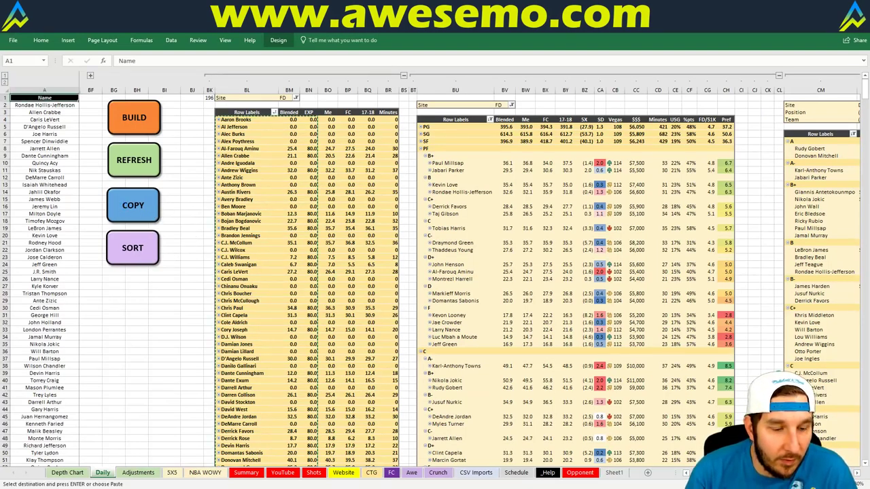
key("alt+Tab")
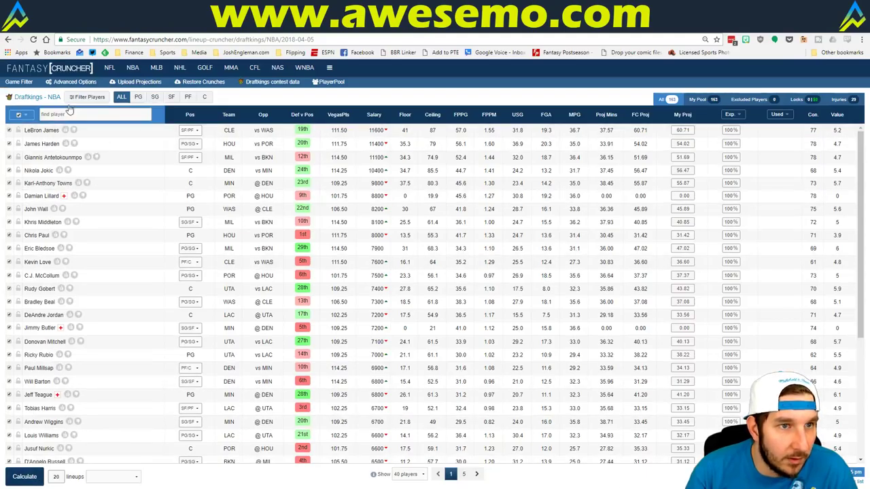
Paste the projections into the DraftKings upload table, upload them, and return to the DraftKings lineup cruncher.
left_click(124, 83)
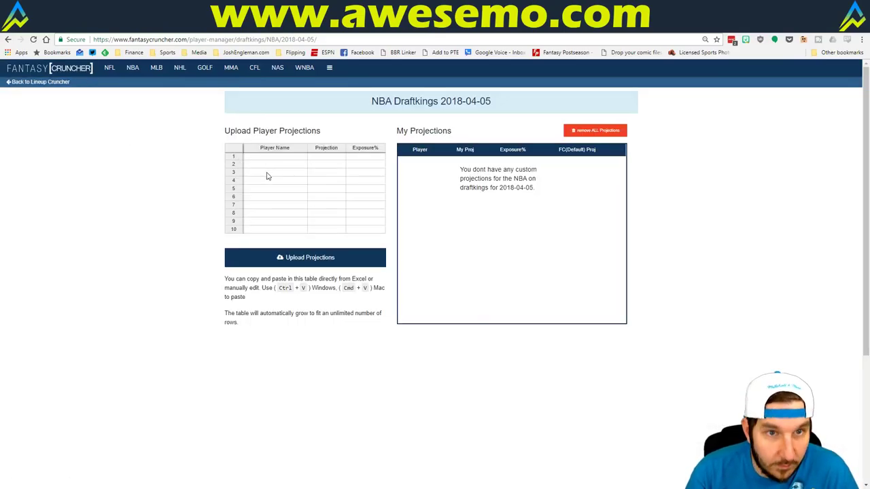
left_click(282, 160)
key("ctrl+v")
left_click(309, 257)
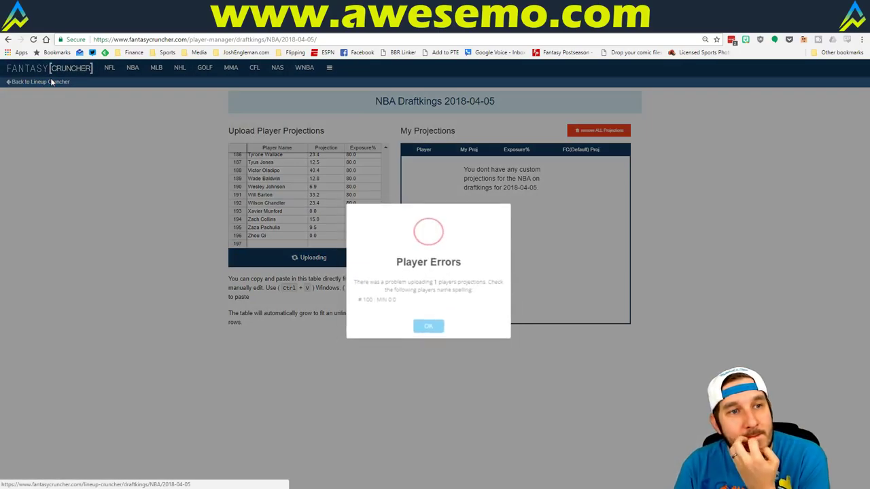
left_click(429, 329)
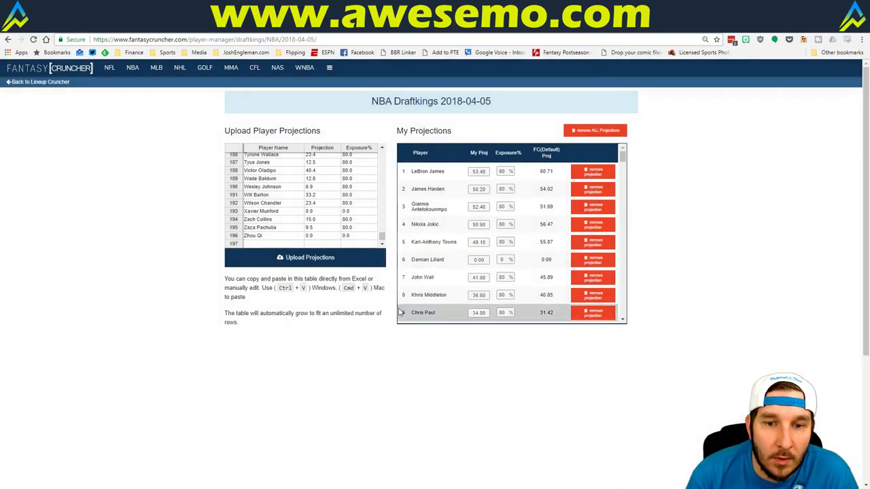
left_click(49, 83)
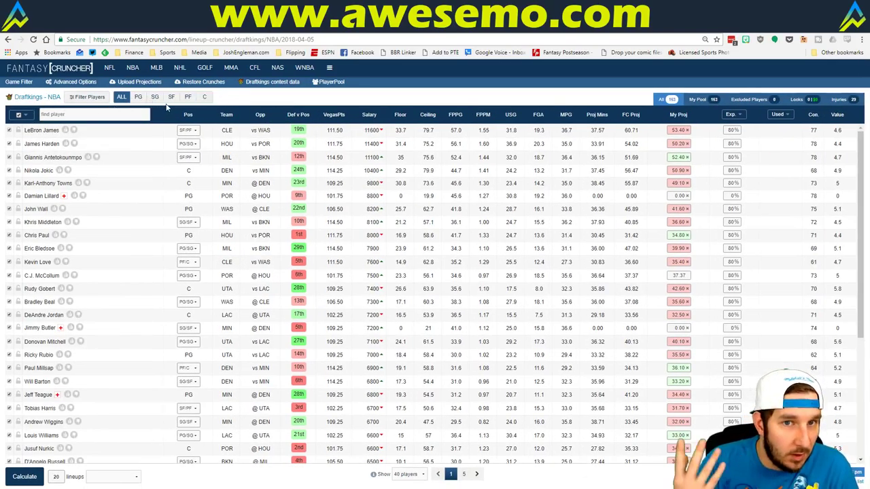
Set the DraftKings lineups to use My Projections and apply 10% randomness to all players in the advanced options.
left_click(115, 476)
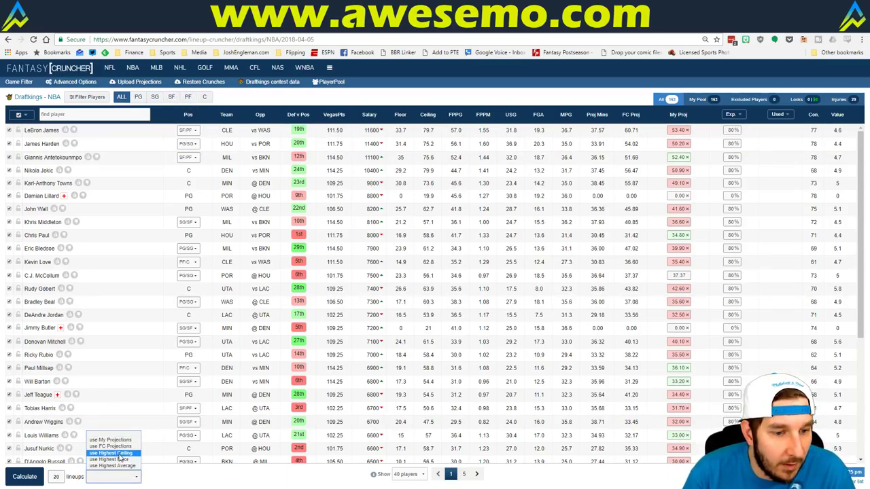
left_click(125, 441)
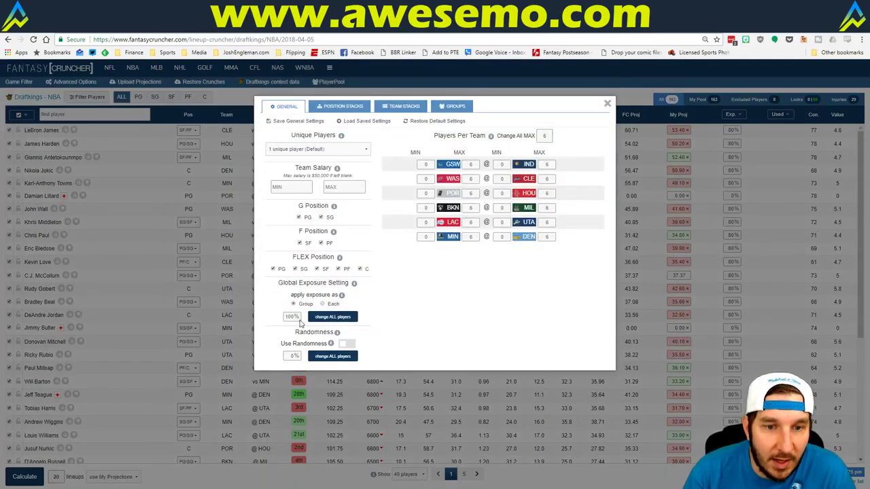
left_click(331, 357)
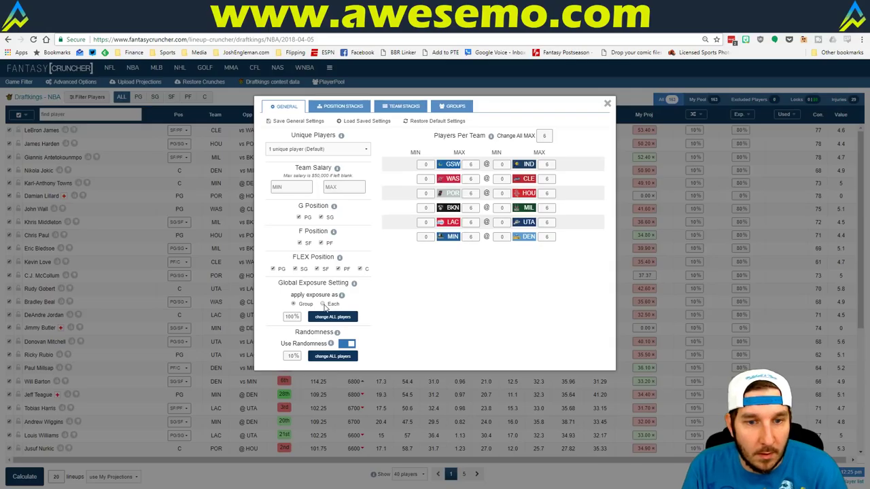
left_click(608, 103)
Filter the games to the 04/05 8:00 pm five-game slate and calculate 100 lineups.
left_click(24, 82)
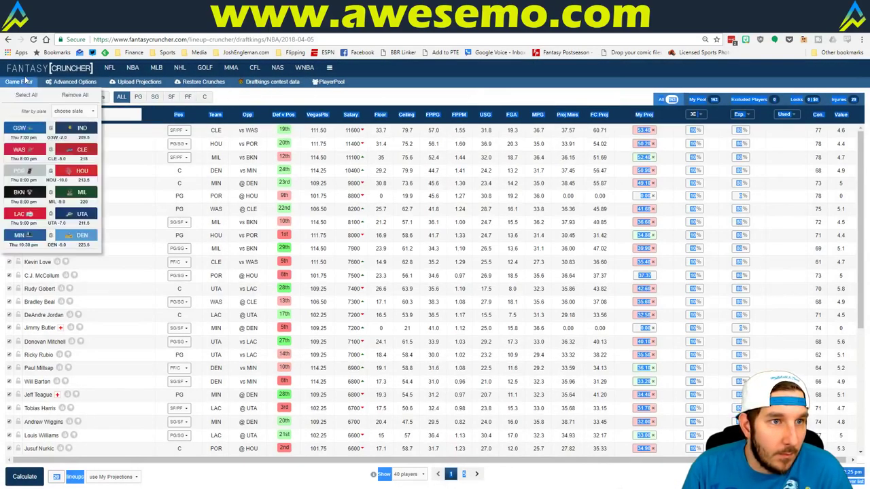
left_click(68, 111)
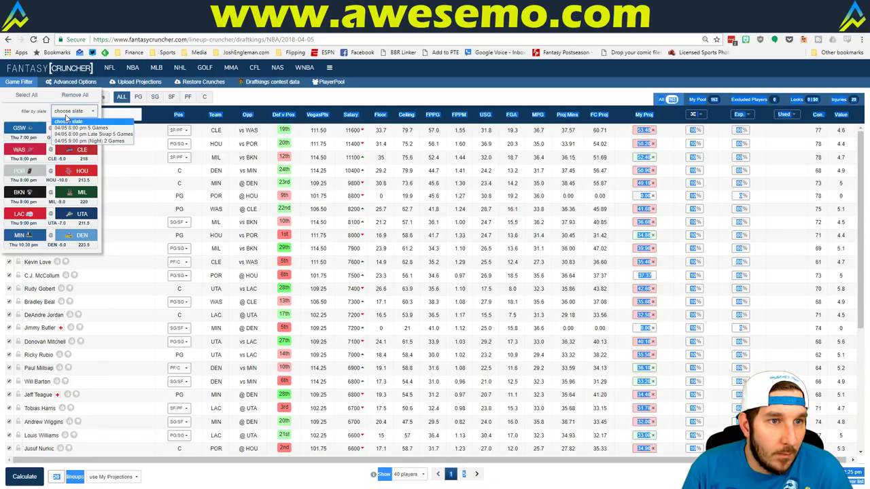
left_click(96, 134)
left_click(58, 476)
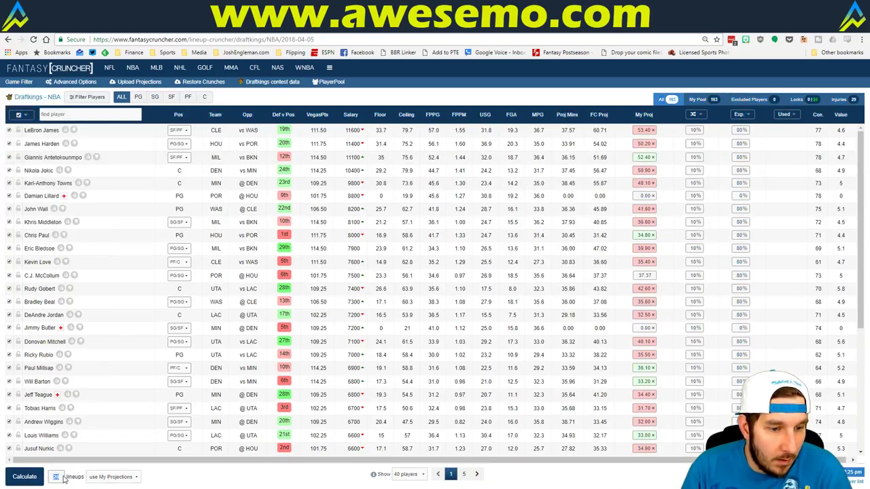
type("100")
left_click(24, 476)
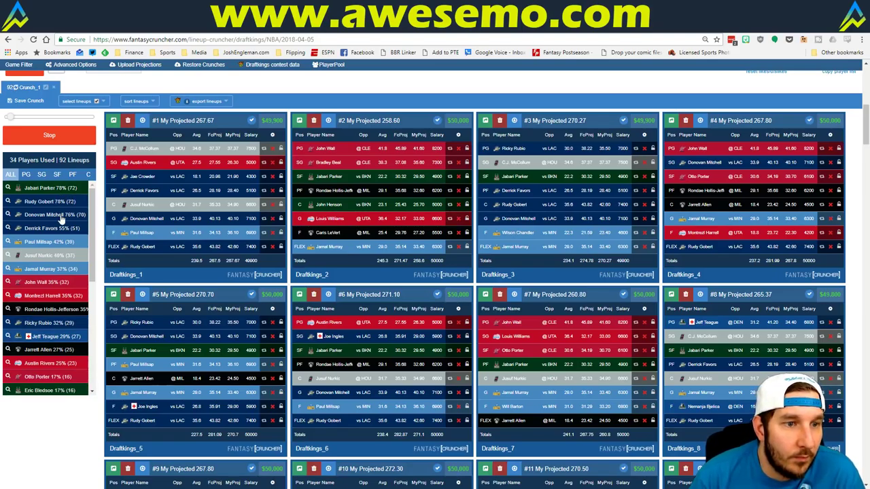
Filter the first crunch to lineups containing Jamal Murray, Donovan Mitchell, Jabari Parker, Rudy Gobert and John Wall, and sort them by My Projected.
left_click(7, 269)
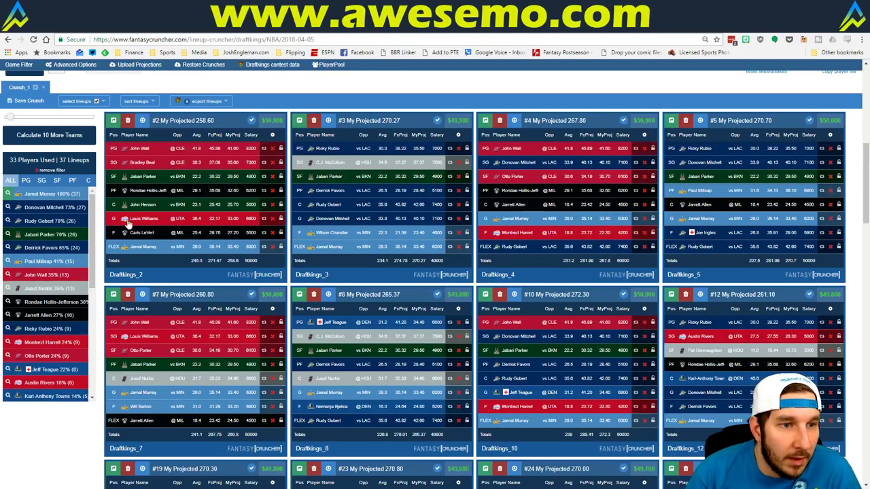
left_click(9, 208)
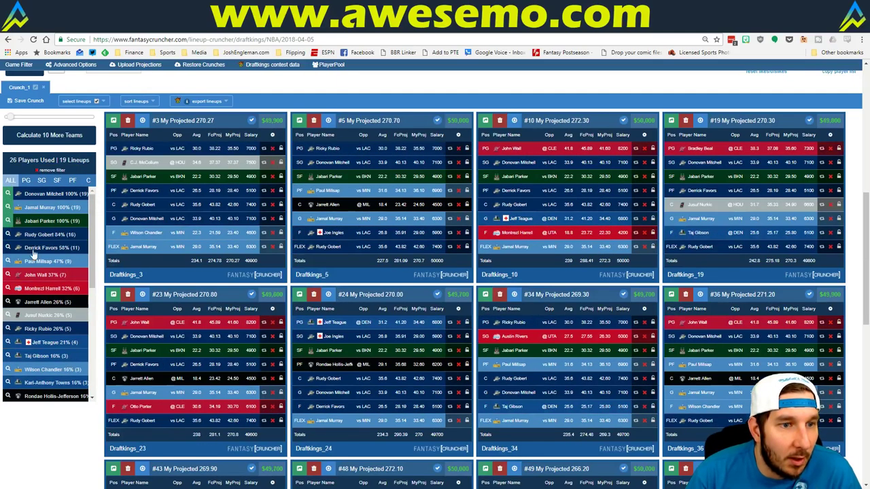
left_click(8, 234)
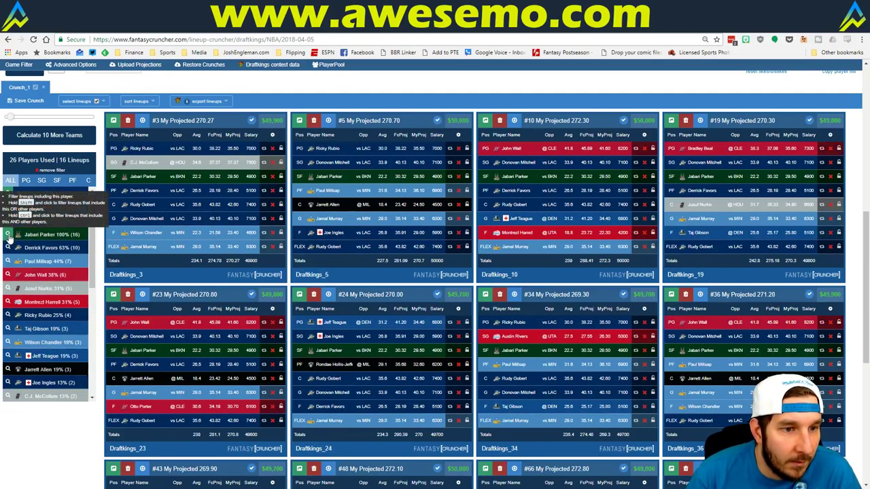
left_click(10, 275)
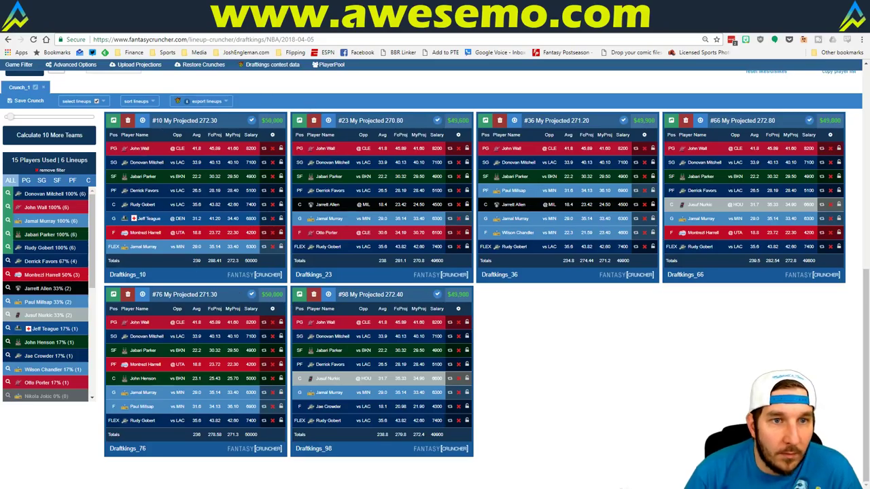
left_click(148, 101)
left_click(155, 138)
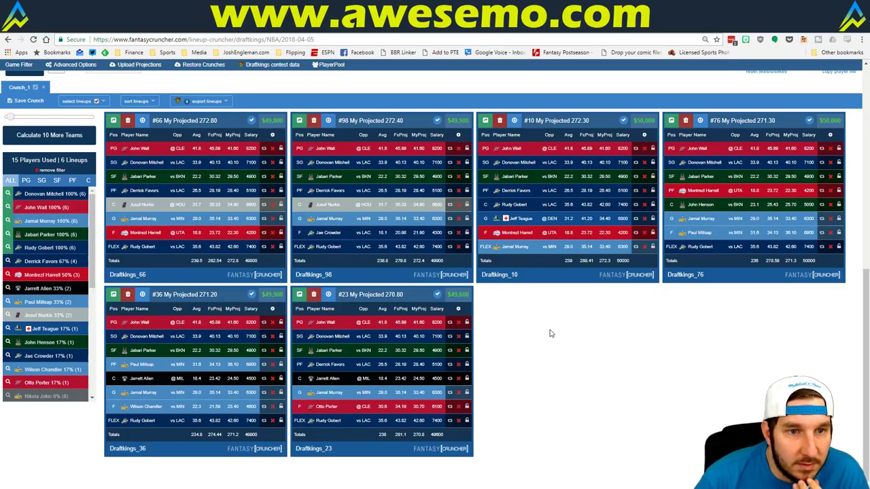
Lock John Wall, Donovan Mitchell, Jabari Parker, Jamal Murray and Rudy Gobert from the highest-projected lineup.
left_click(280, 148)
left_click(281, 163)
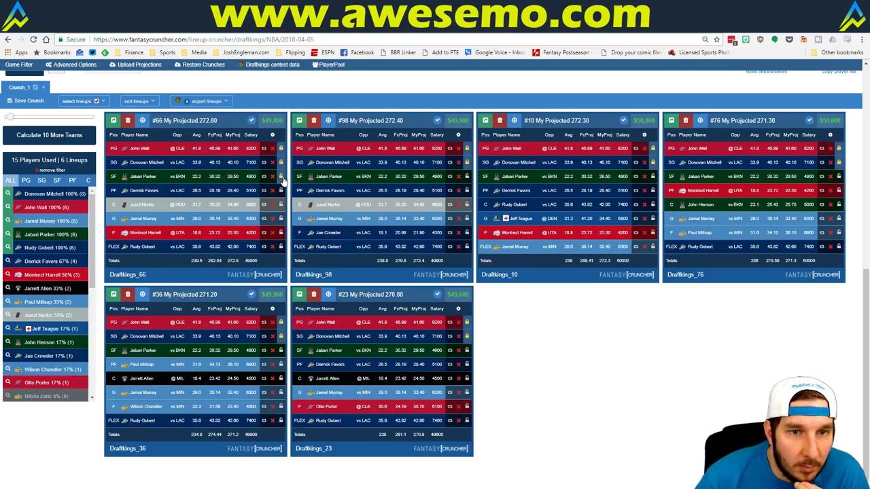
left_click(281, 176)
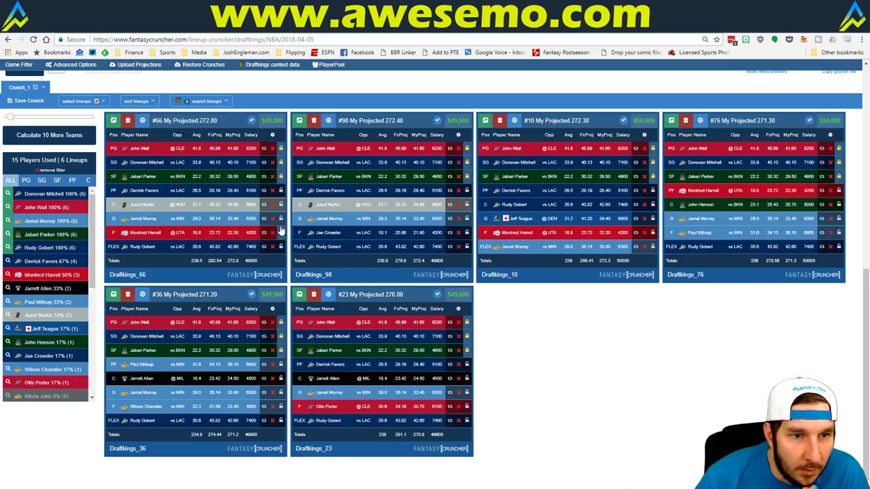
left_click(281, 246)
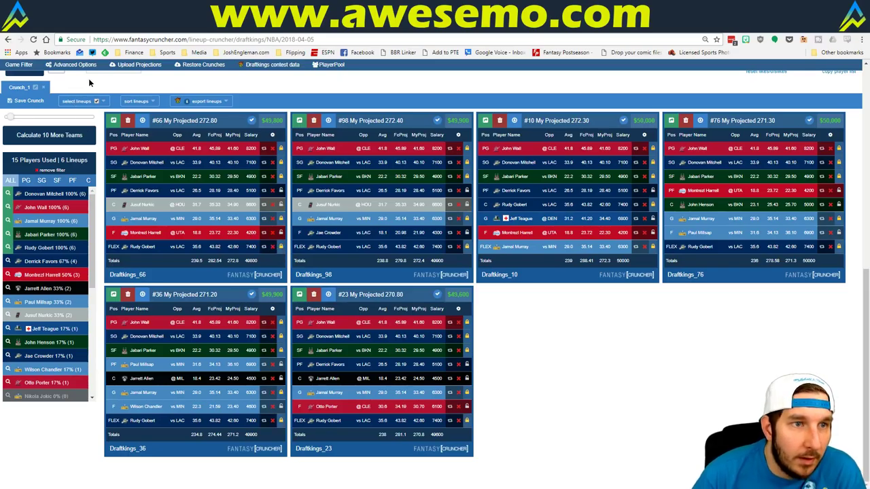
Calculate a second DraftKings crunch of 20 lineups around the five locked players and sort it by My Projected.
scroll(81, 84, "up", 1)
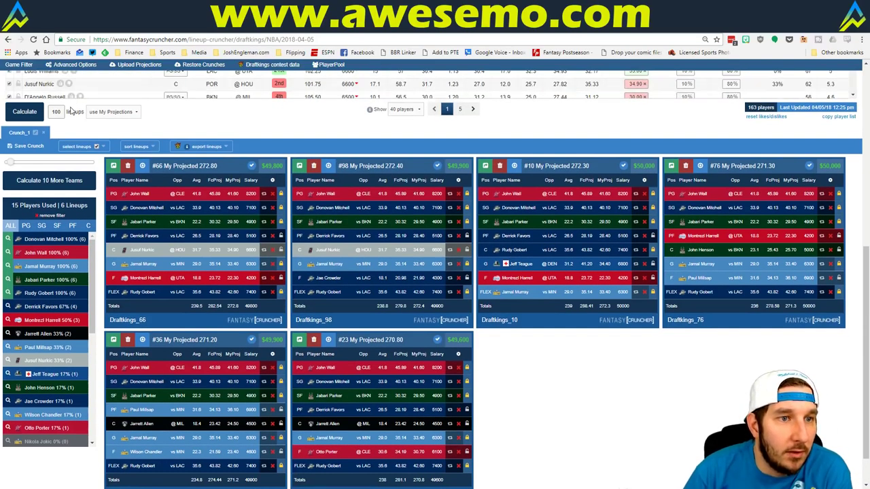
left_click(24, 112)
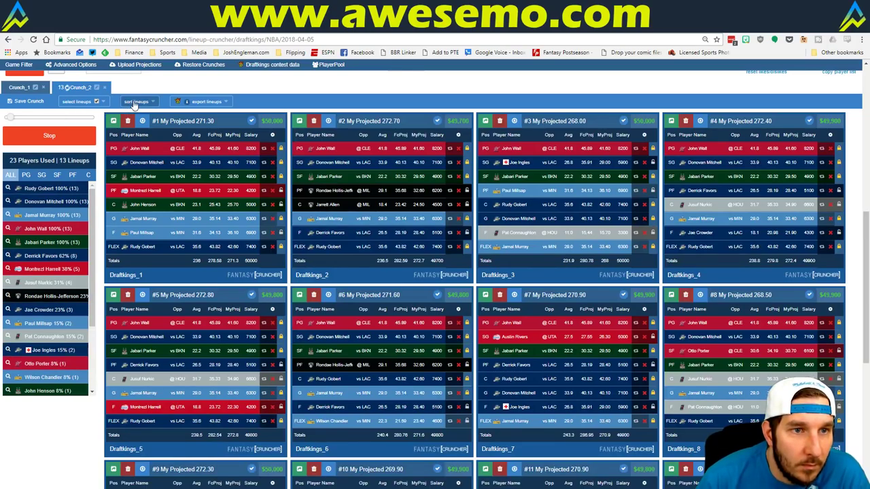
left_click(136, 101)
left_click(141, 139)
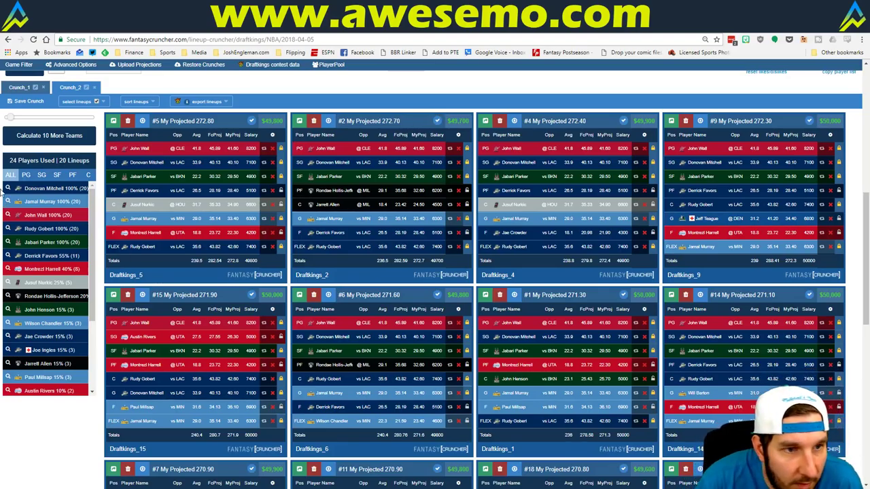
Examine the second crunch's player usage by guard and forward position, and filter it to lineups with Will Barton.
left_click(26, 175)
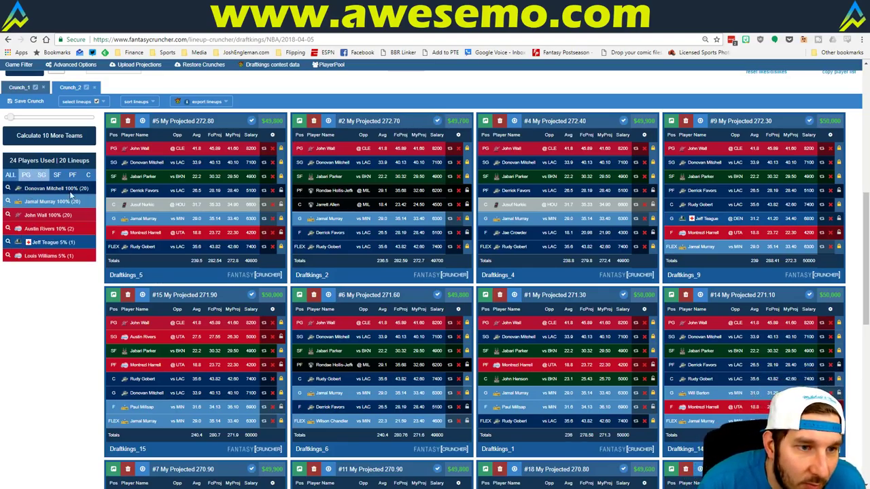
left_click(41, 175)
left_click(58, 175)
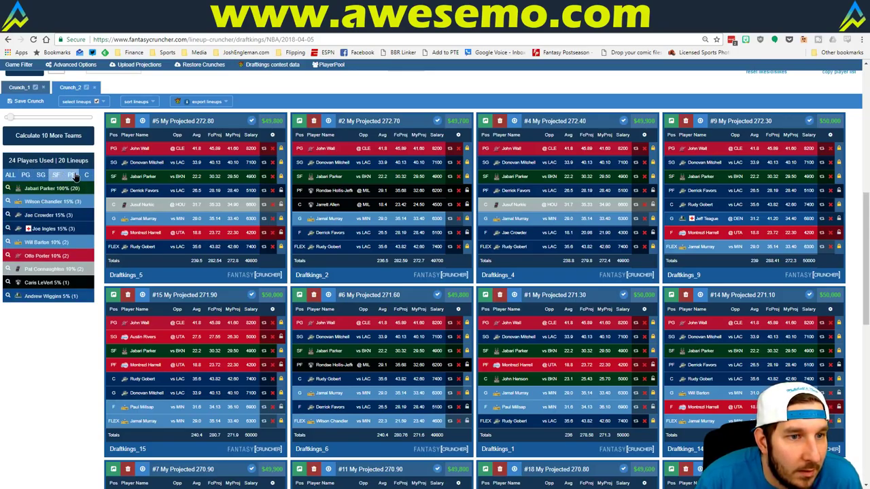
left_click(70, 174)
left_click(58, 176)
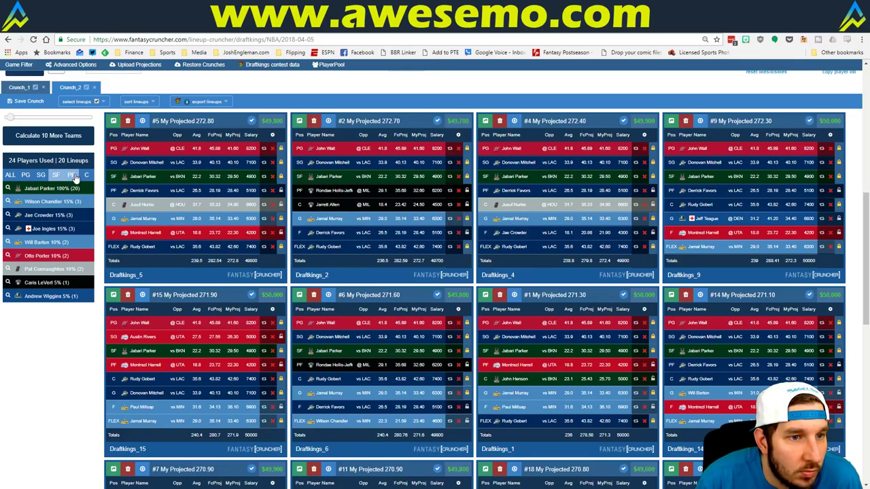
left_click(8, 242)
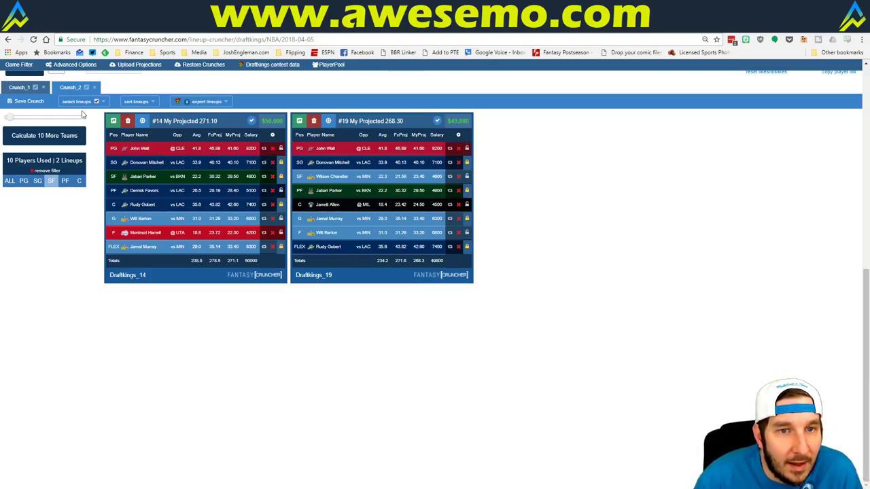
Calculate a third crunch of 20 lineups with John Wall unlocked, sort it by My Projected, and examine the lineups.
left_click(68, 135)
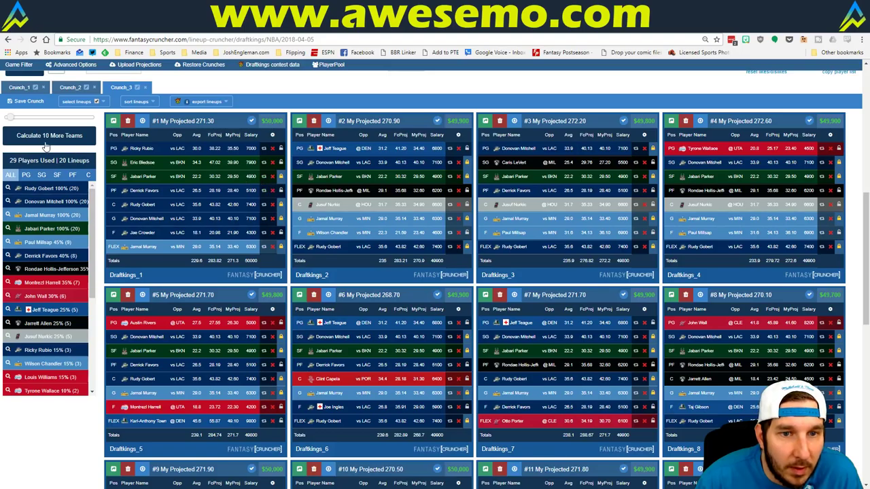
left_click(136, 101)
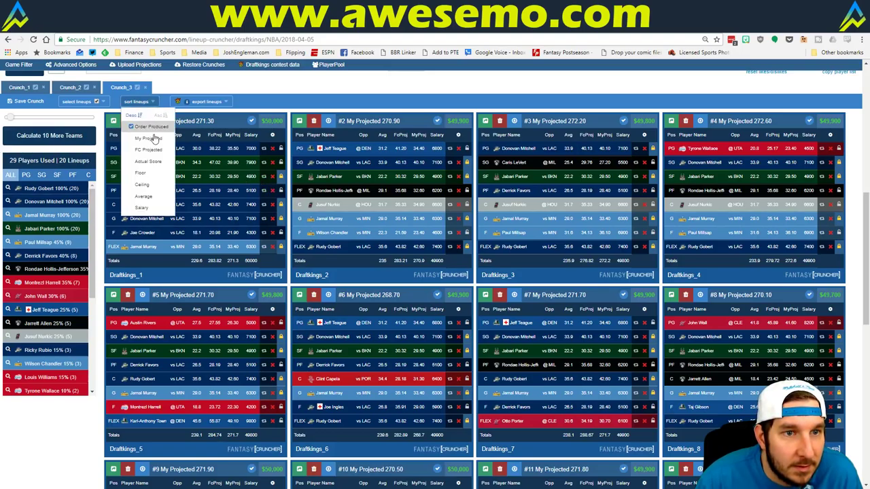
left_click(140, 133)
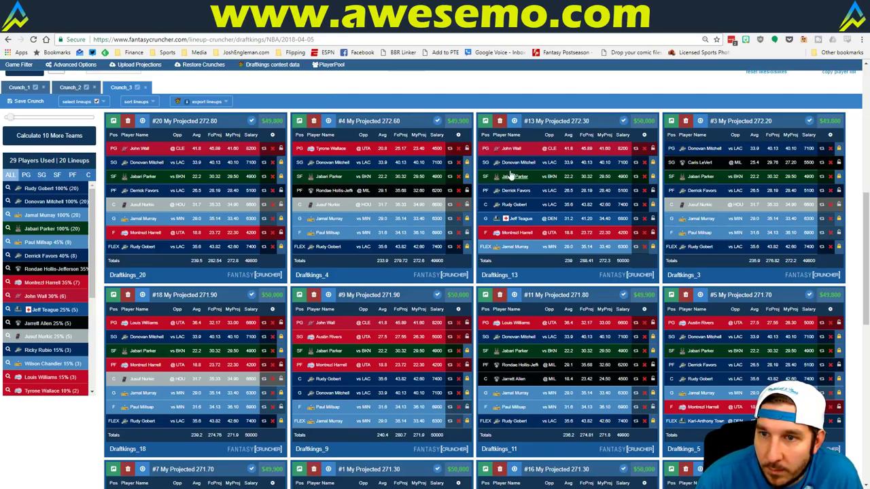
scroll(351, 250, "down", 1)
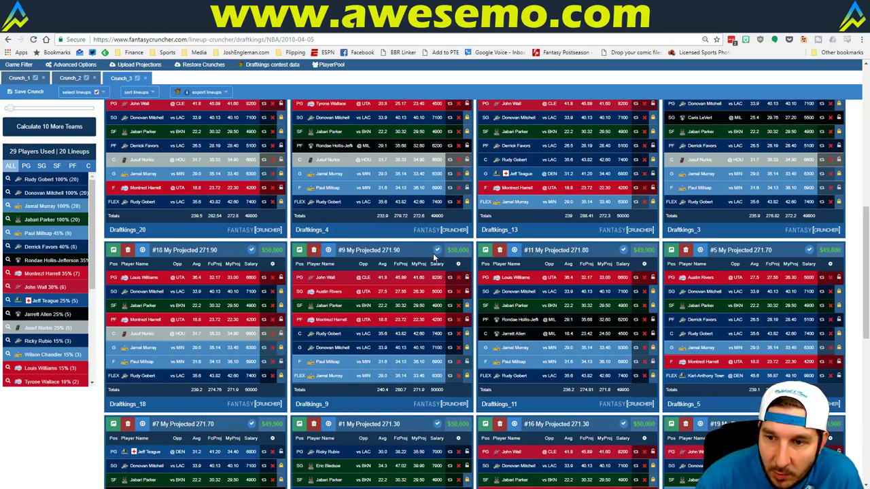
scroll(433, 253, "down", 1)
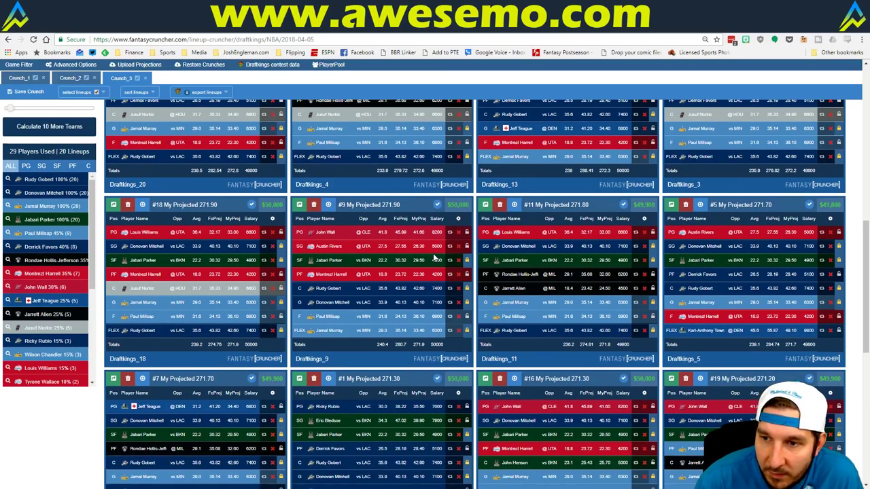
scroll(433, 257, "down", 6)
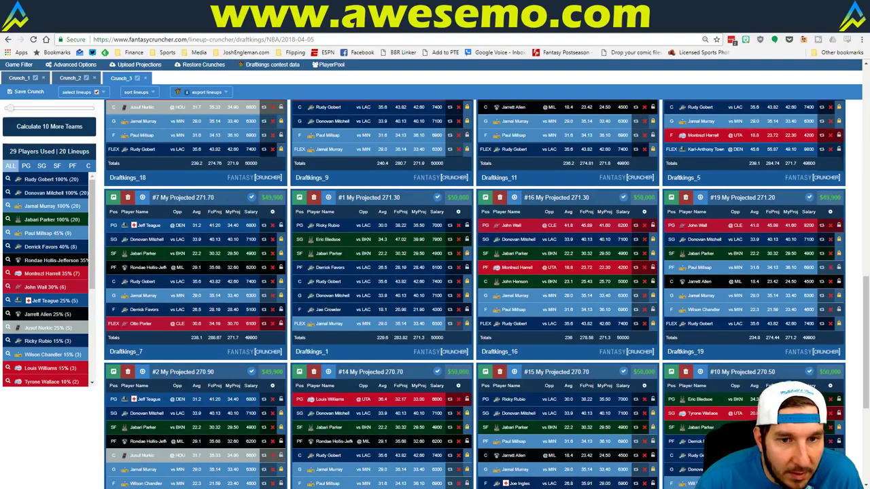
scroll(433, 257, "up", 10)
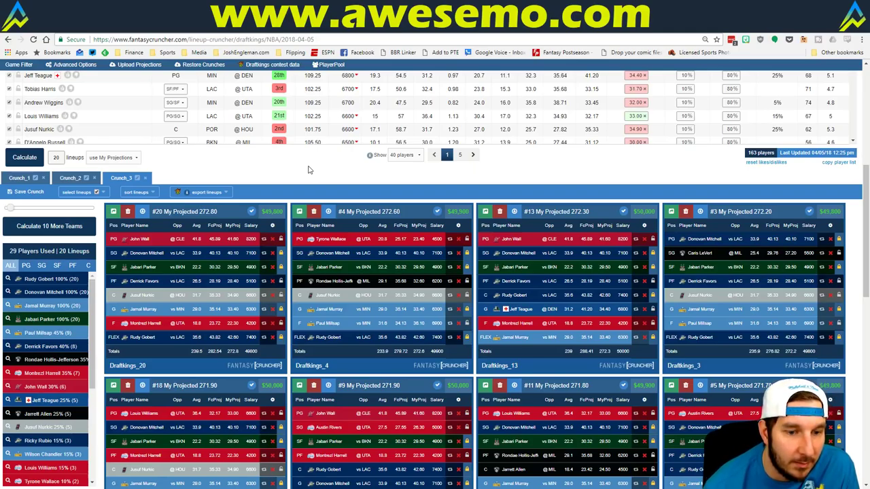
Switch to the Excel projections workbook and show its YouTube sheet.
key("alt+Tab")
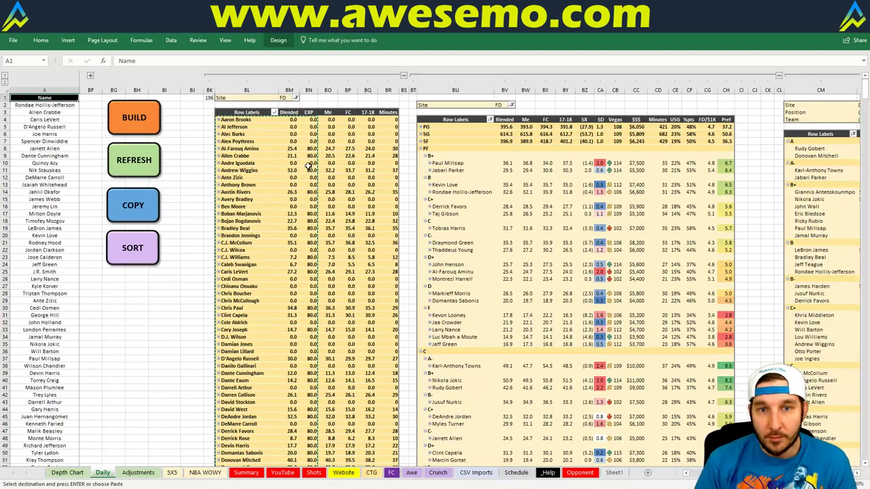
left_click(289, 474)
left_click(305, 260)
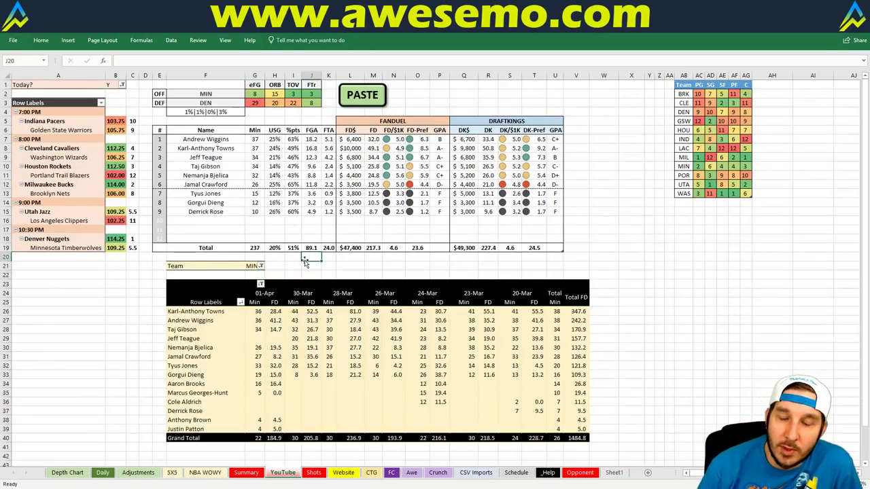